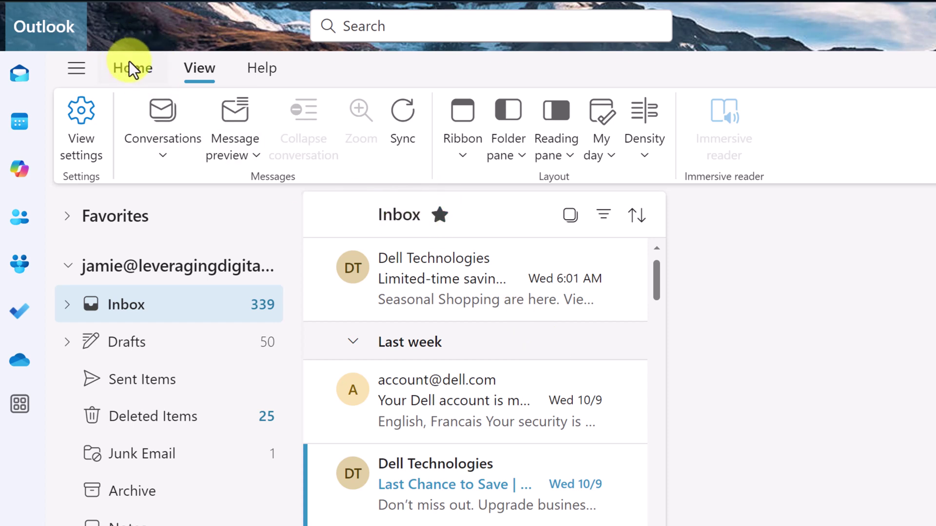
Turn on Focused Inbox via View settings so mail sorts into Focused and Other, and save
{"action": "left_click", "coordinate": [75, 121]}
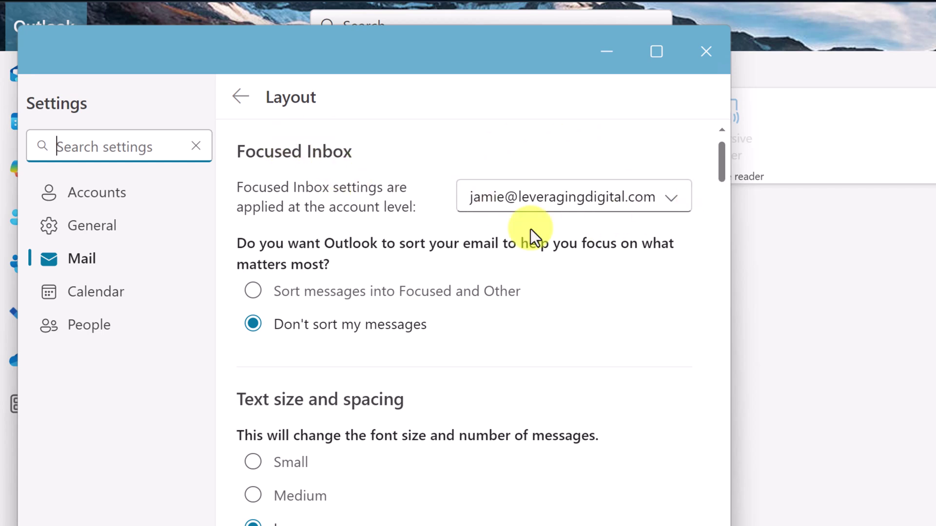
{"action": "left_click", "coordinate": [253, 292]}
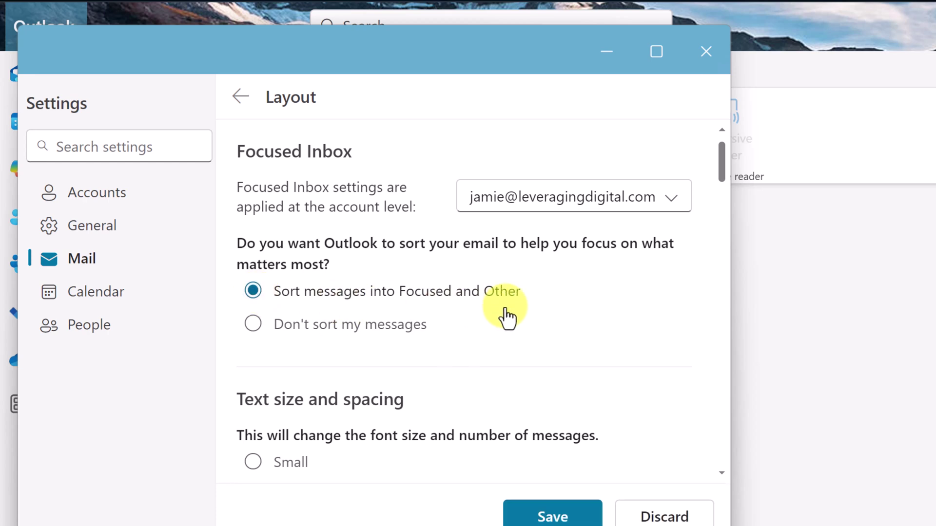
{"action": "left_click", "coordinate": [585, 520]}
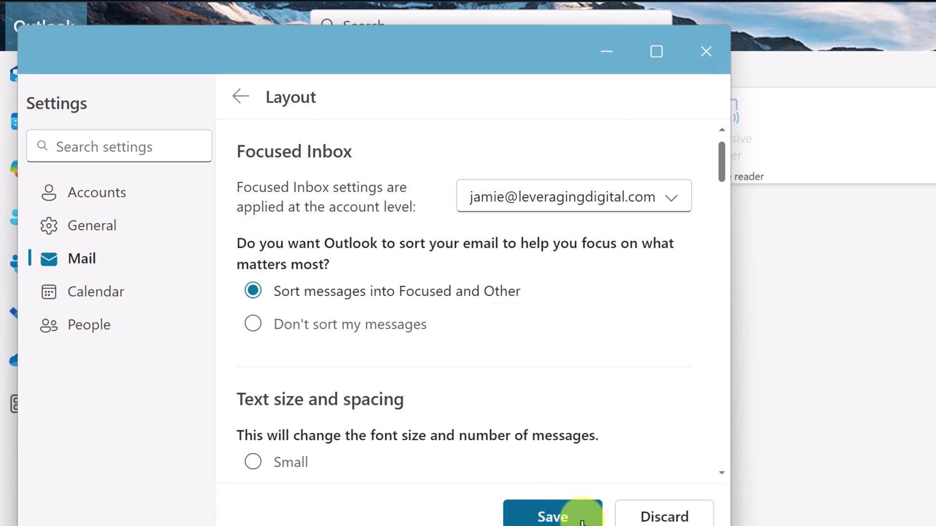
Close Settings, flip between Focused and Other tabs, and bring up actions for the Dell email
{"action": "left_click", "coordinate": [691, 66]}
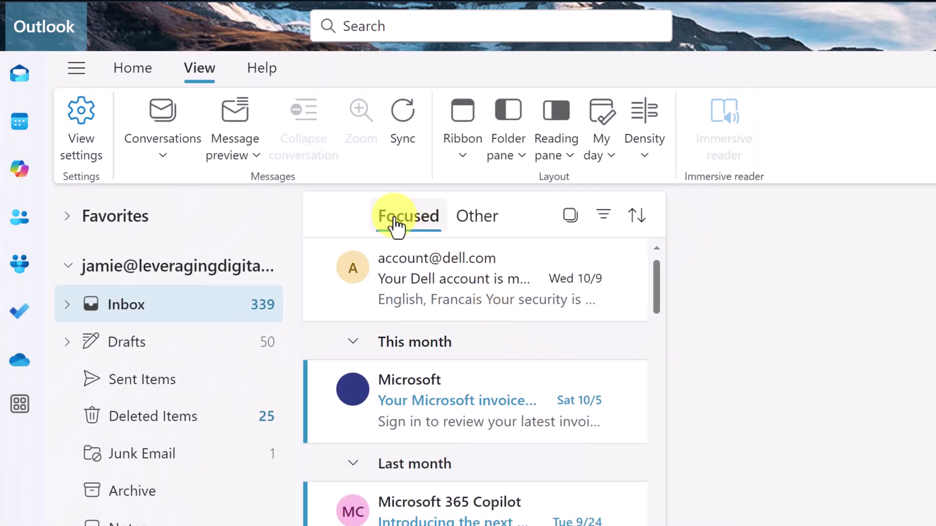
{"action": "left_click", "coordinate": [485, 223]}
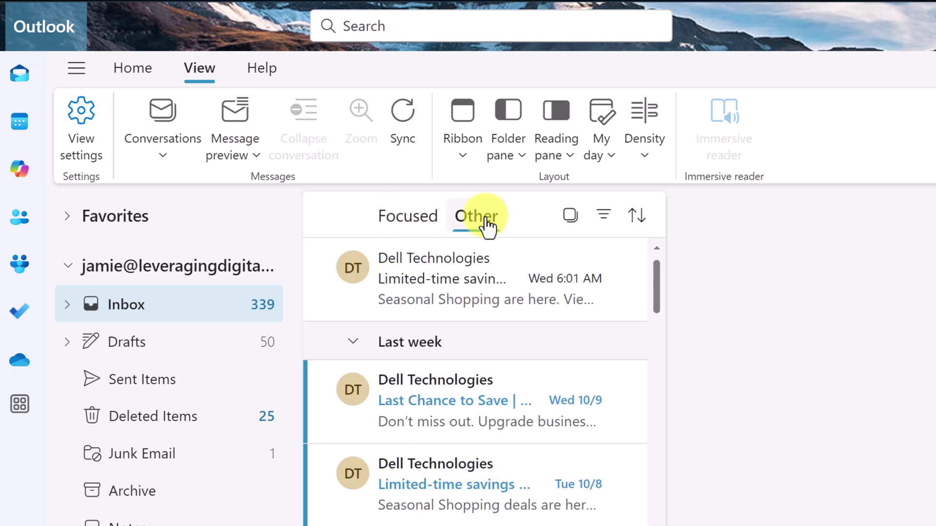
{"action": "left_click", "coordinate": [424, 225]}
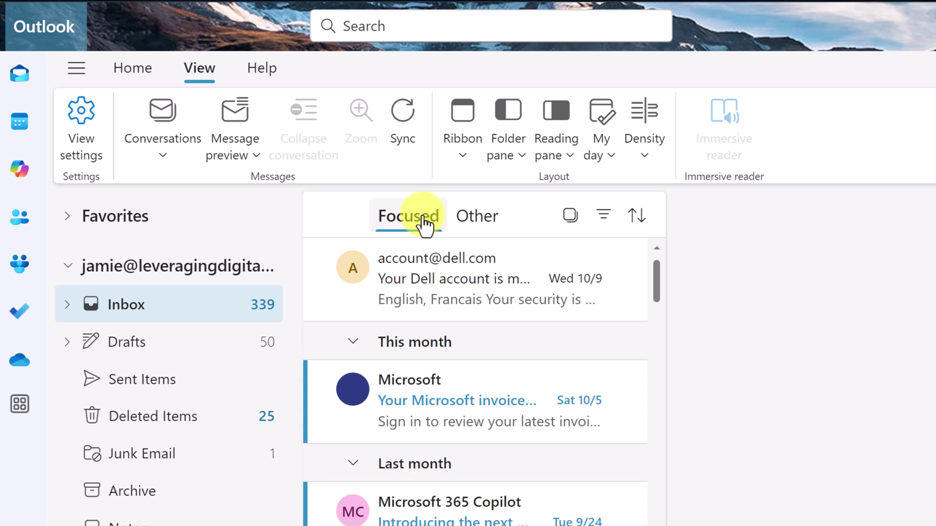
{"action": "left_click", "coordinate": [477, 228]}
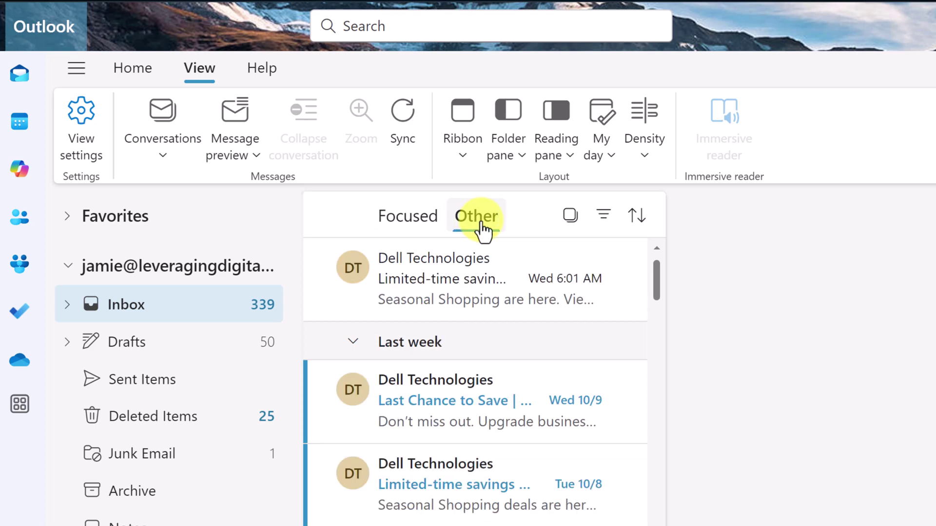
{"action": "mouse_move", "coordinate": [475, 401]}
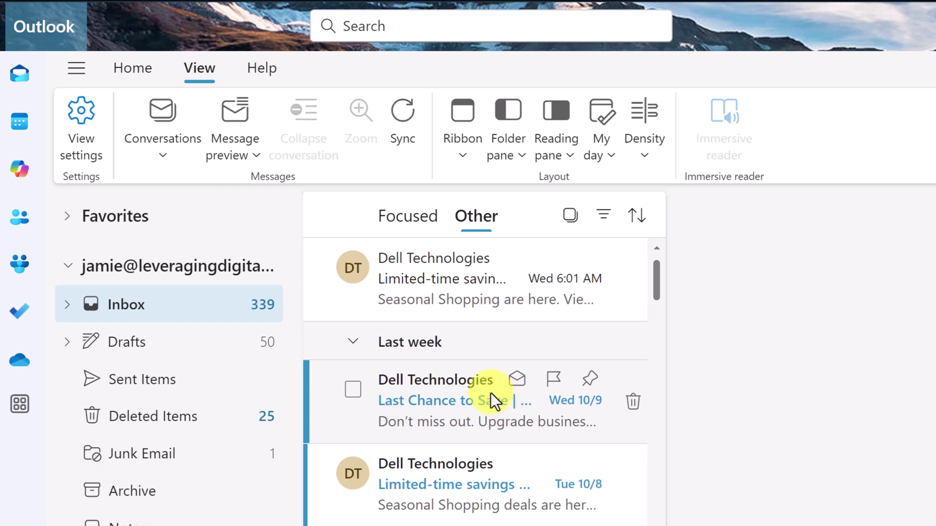
{"action": "right_click", "coordinate": [500, 289]}
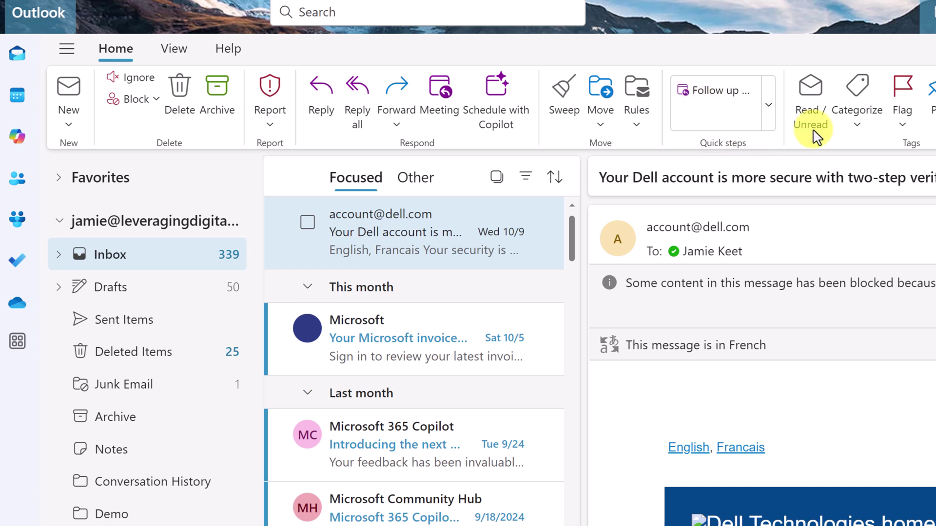
From Manage quick steps, begin a new quick step named 'Move and Forwarded'
{"action": "left_click", "coordinate": [769, 123]}
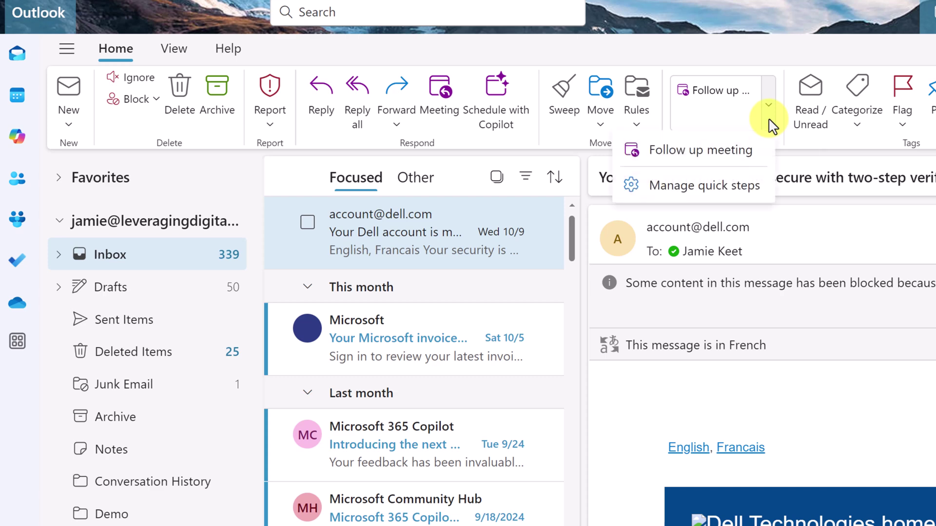
{"action": "left_click", "coordinate": [722, 192]}
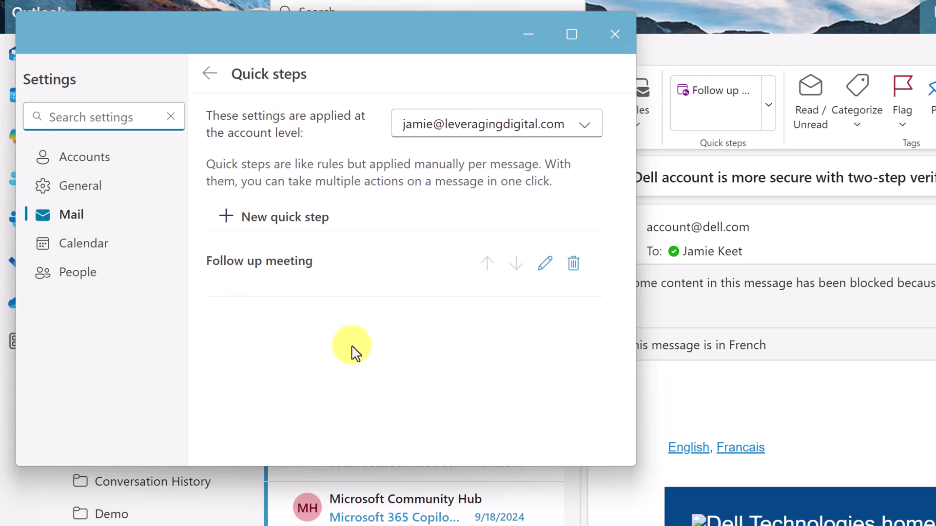
{"action": "left_click", "coordinate": [276, 218]}
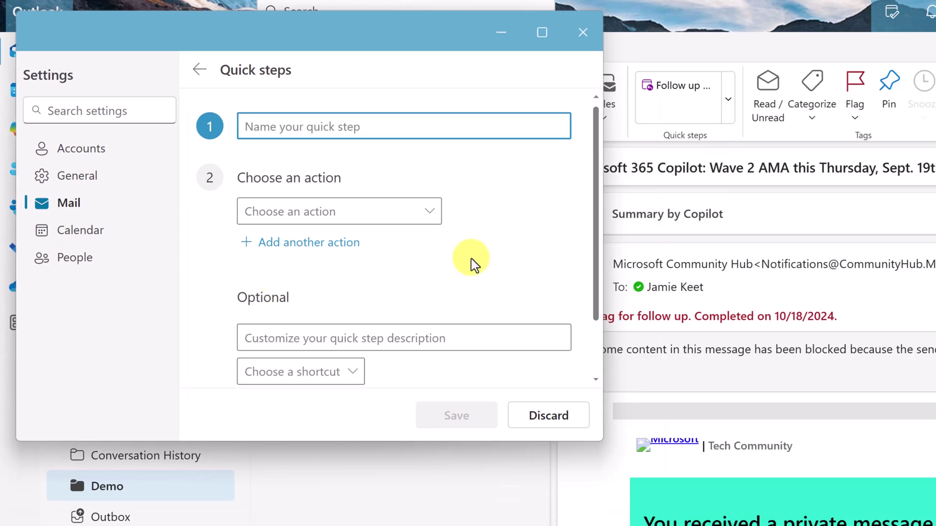
{"action": "type", "text": "Move and Forwarded"}
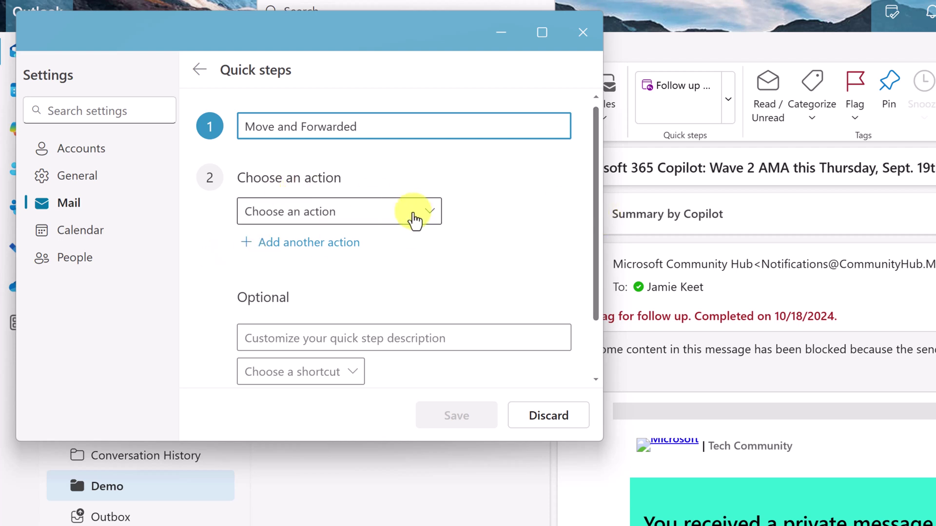
Make the first action 'Move to' with the Demo folder as destination
{"action": "left_click", "coordinate": [433, 224]}
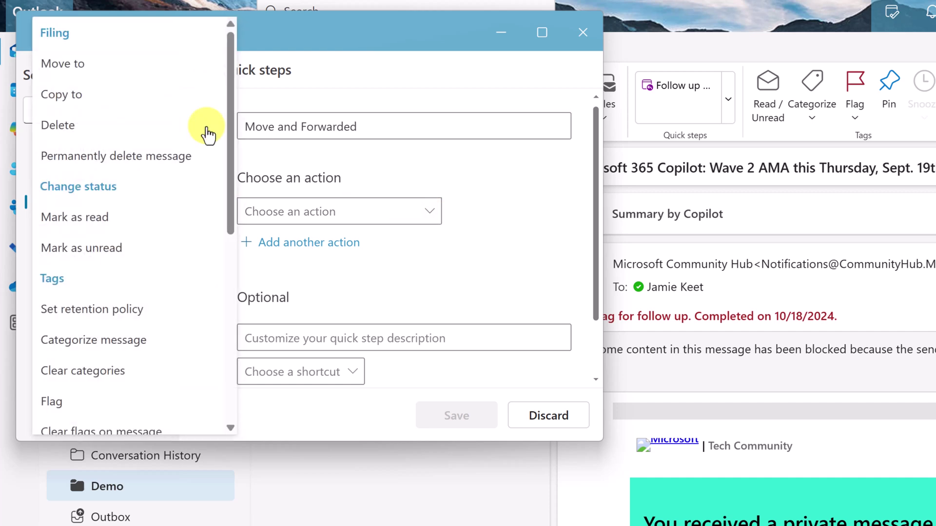
{"action": "scroll", "coordinate": [138, 363], "scroll_direction": "down", "scroll_amount": 3}
{"action": "scroll", "coordinate": [134, 359], "scroll_direction": "down", "scroll_amount": 3}
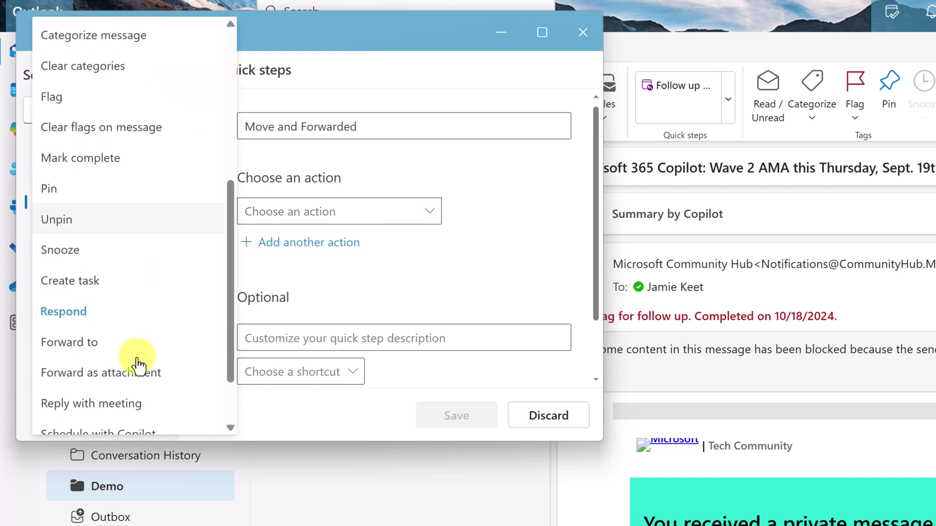
{"action": "scroll", "coordinate": [147, 307], "scroll_direction": "up", "scroll_amount": 5}
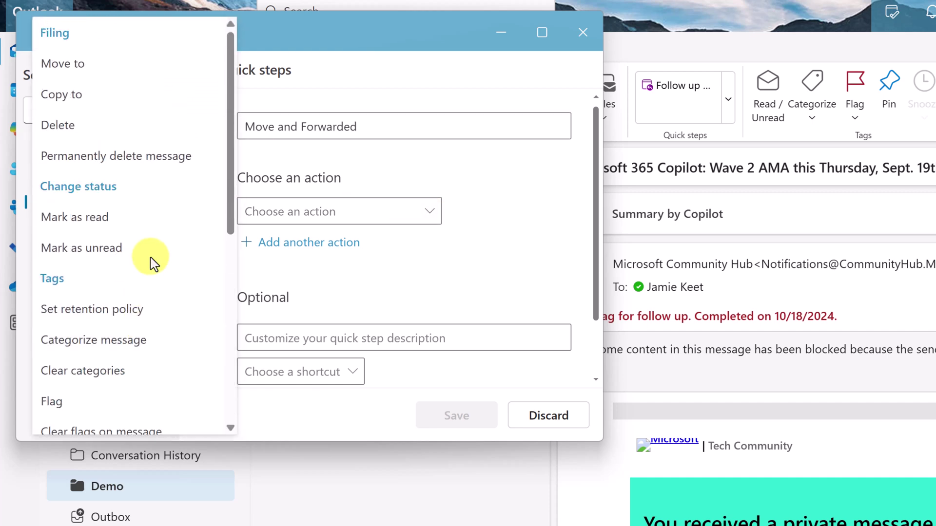
{"action": "left_click", "coordinate": [81, 71]}
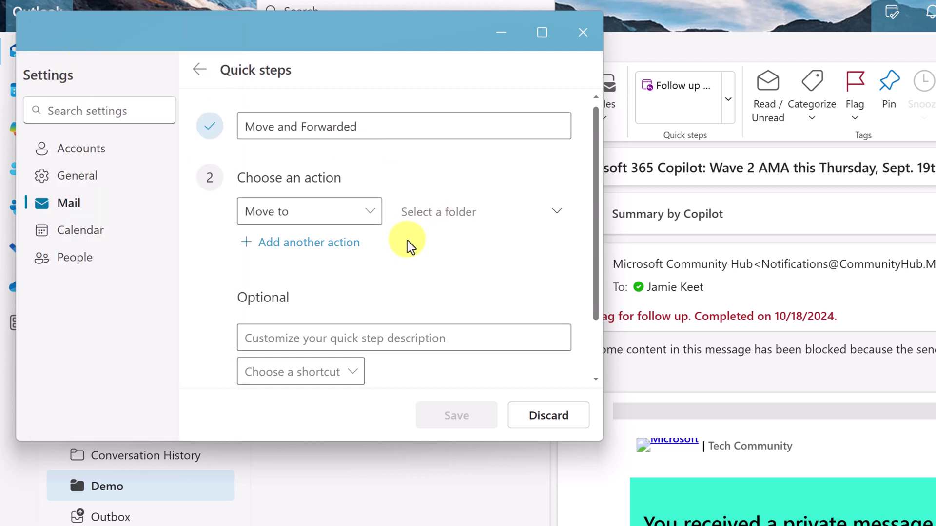
{"action": "left_click", "coordinate": [462, 220]}
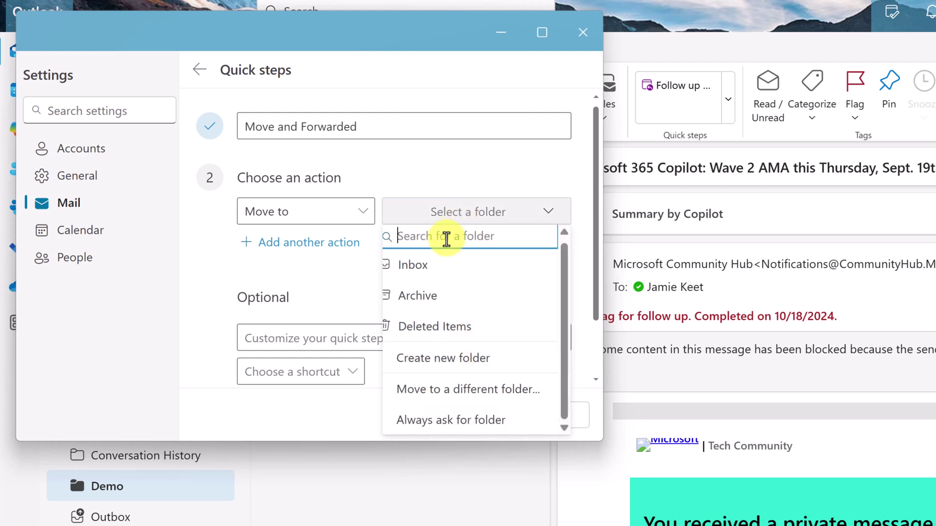
{"action": "type", "text": "demo"}
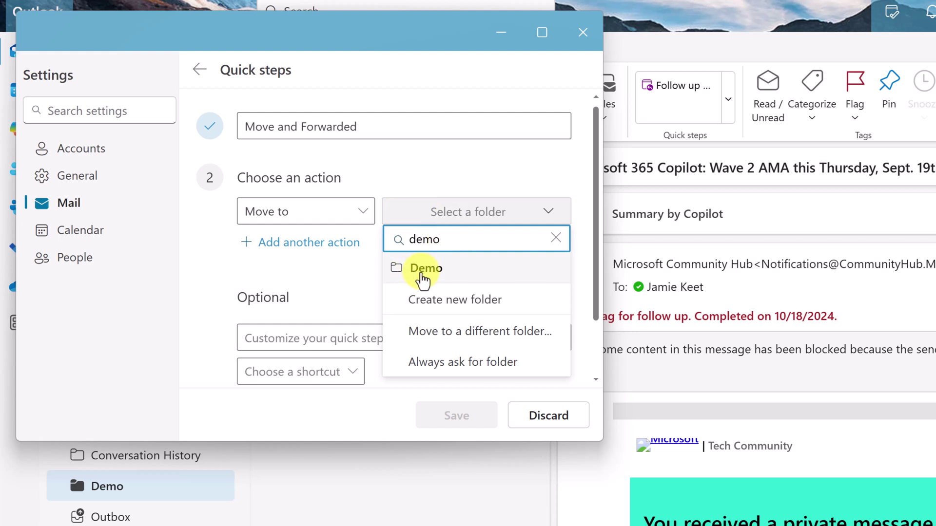
{"action": "left_click", "coordinate": [426, 269]}
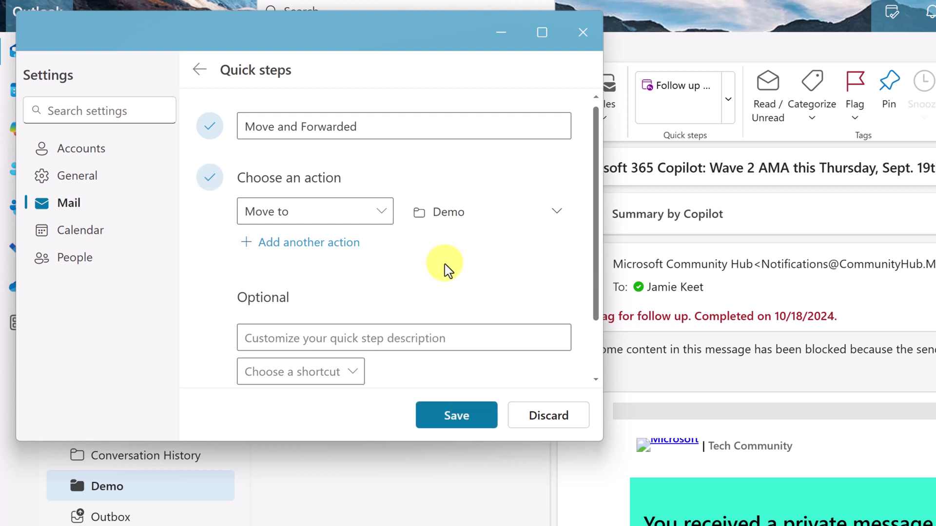
Add a second 'Forward to' action with Ashton from Suggested contacts as recipient
{"action": "left_click", "coordinate": [333, 245]}
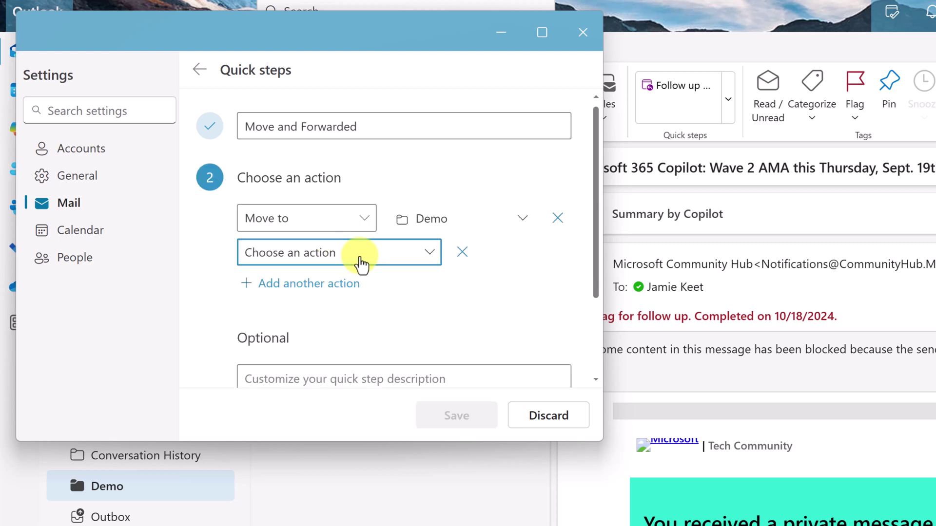
{"action": "left_click", "coordinate": [359, 261]}
{"action": "scroll", "coordinate": [137, 193], "scroll_direction": "down", "scroll_amount": 2}
{"action": "scroll", "coordinate": [137, 194], "scroll_direction": "down", "scroll_amount": 2}
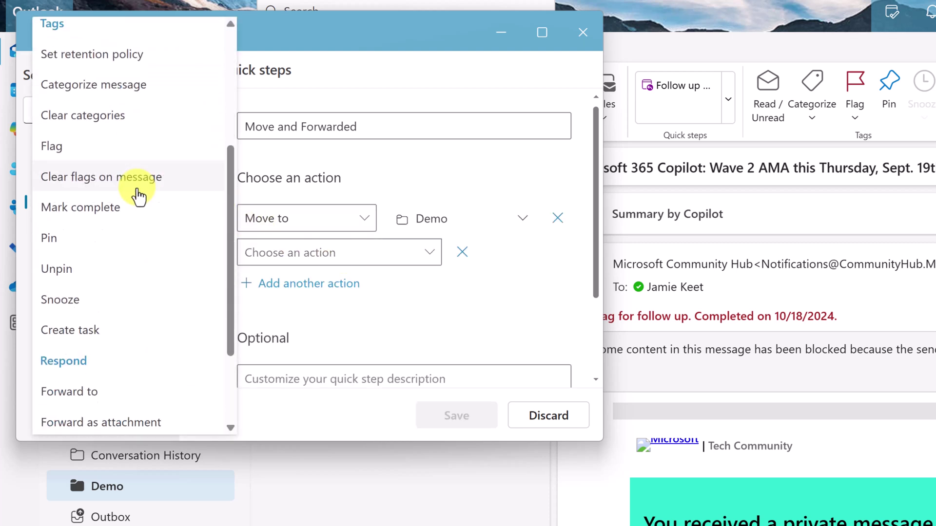
{"action": "scroll", "coordinate": [136, 198], "scroll_direction": "down", "scroll_amount": 2}
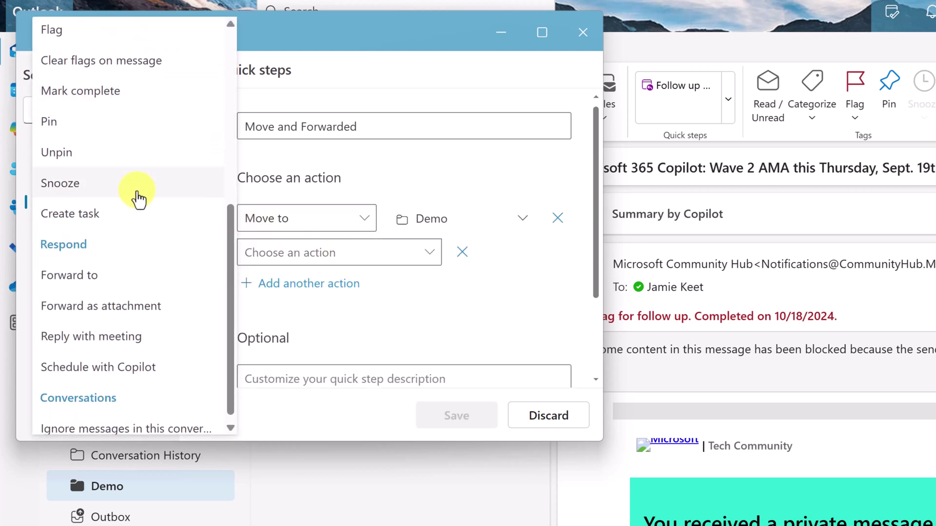
{"action": "left_click", "coordinate": [86, 290]}
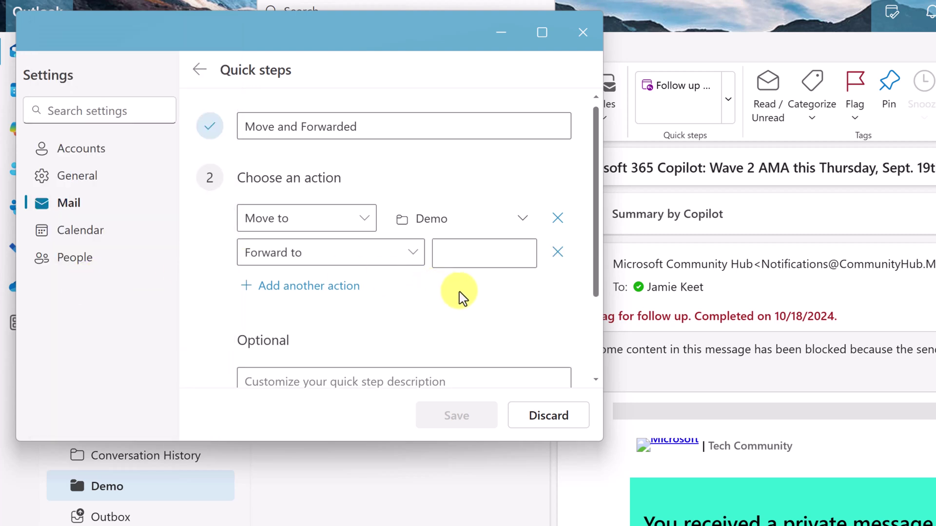
{"action": "left_click", "coordinate": [493, 256]}
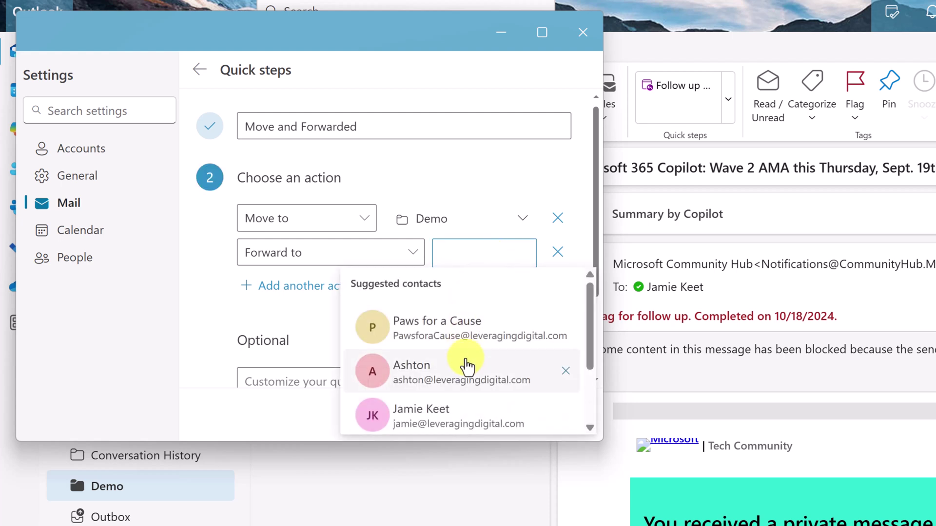
{"action": "left_click", "coordinate": [472, 381]}
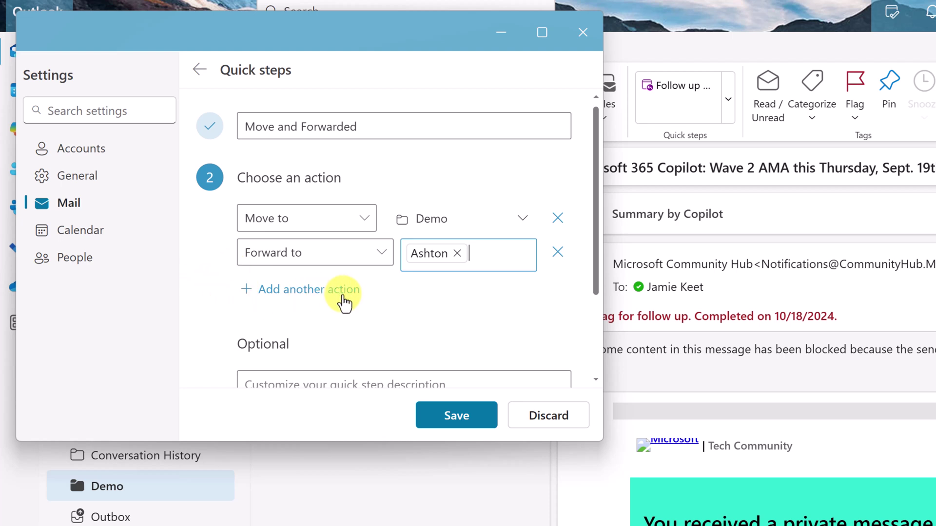
Assign the first available keyboard shortcut and save the Move and Forwarded quick step
{"action": "left_click", "coordinate": [205, 307]}
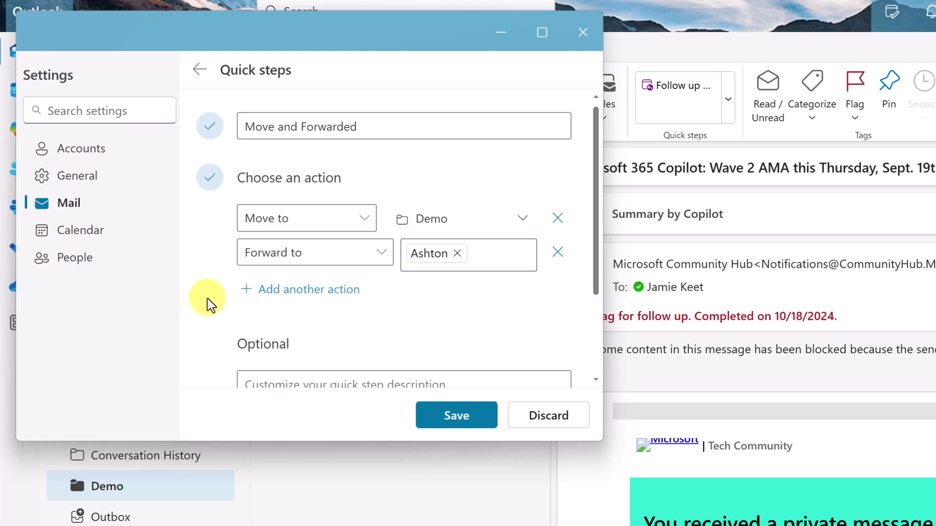
{"action": "scroll", "coordinate": [207, 304], "scroll_direction": "down", "scroll_amount": 3}
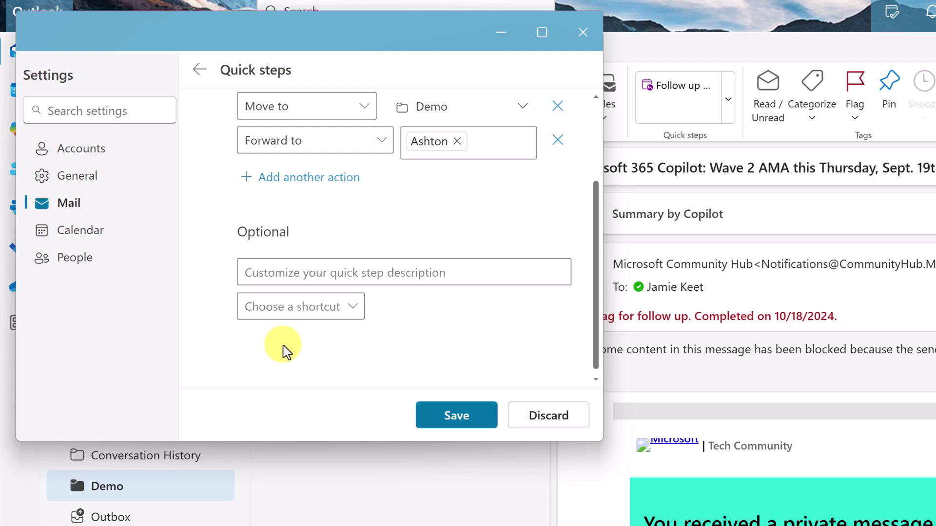
{"action": "left_click", "coordinate": [339, 313]}
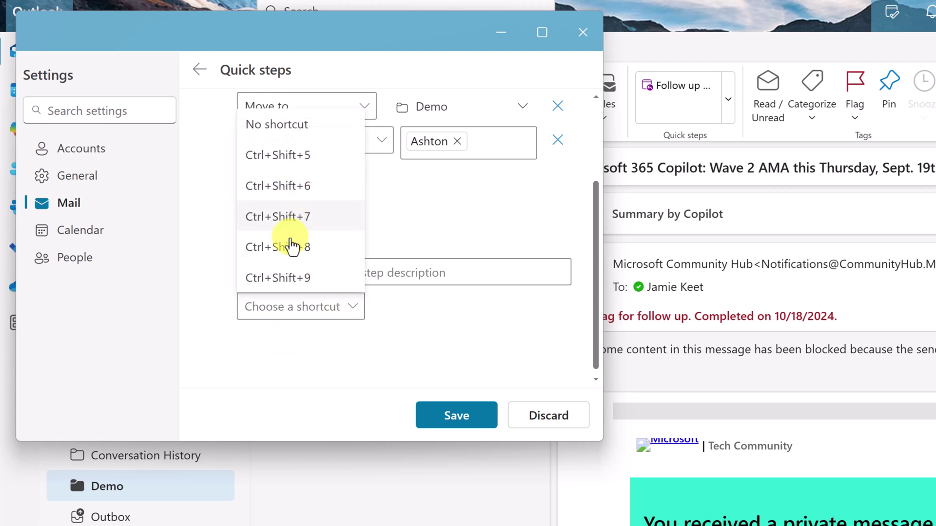
{"action": "left_click", "coordinate": [306, 162]}
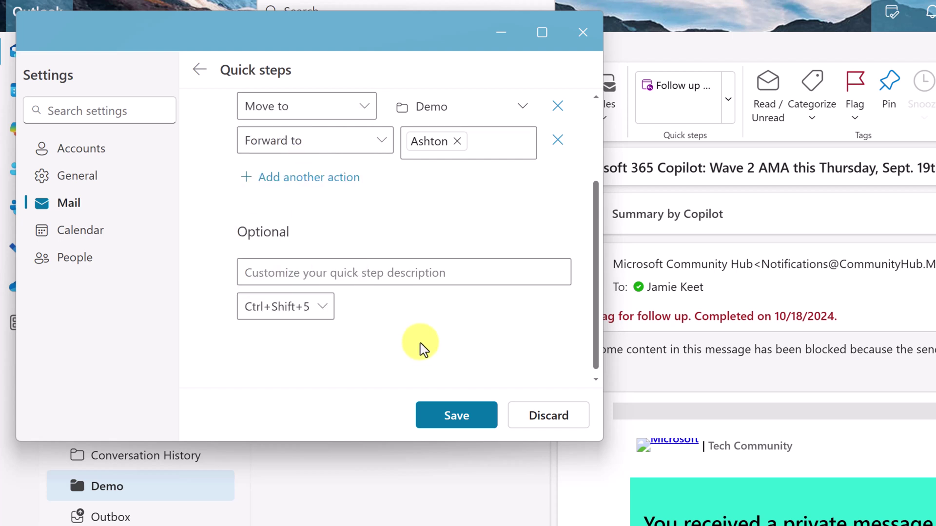
{"action": "left_click", "coordinate": [464, 425]}
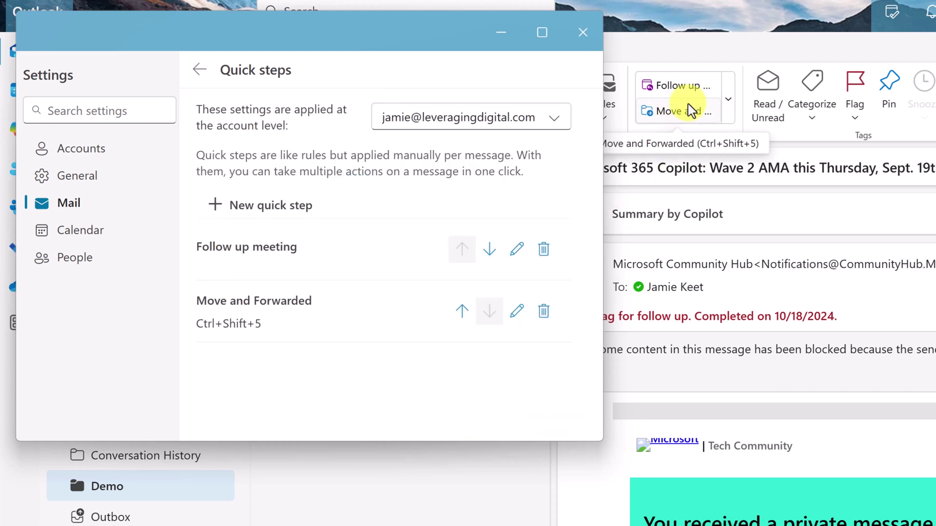
Move the quick step above Follow up meeting and close Settings
{"action": "left_click", "coordinate": [463, 315]}
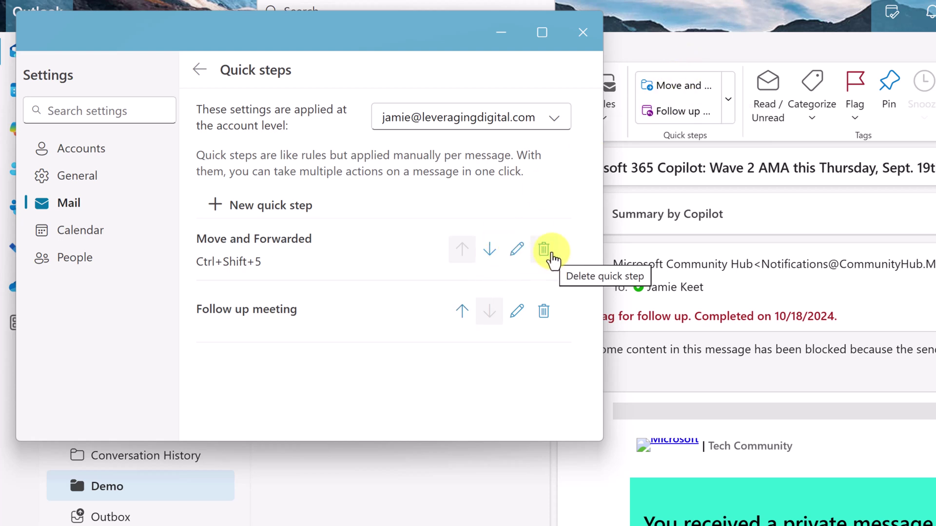
{"action": "left_click", "coordinate": [581, 36]}
Run Move and Forwarded on the Microsoft invoice and check its Fw draft in Demo
{"action": "left_click", "coordinate": [121, 245]}
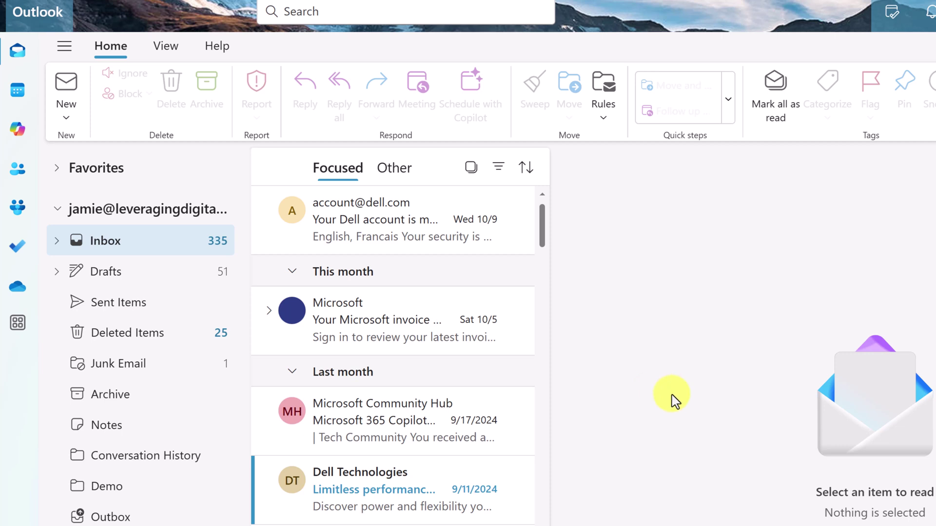
{"action": "left_click", "coordinate": [348, 319]}
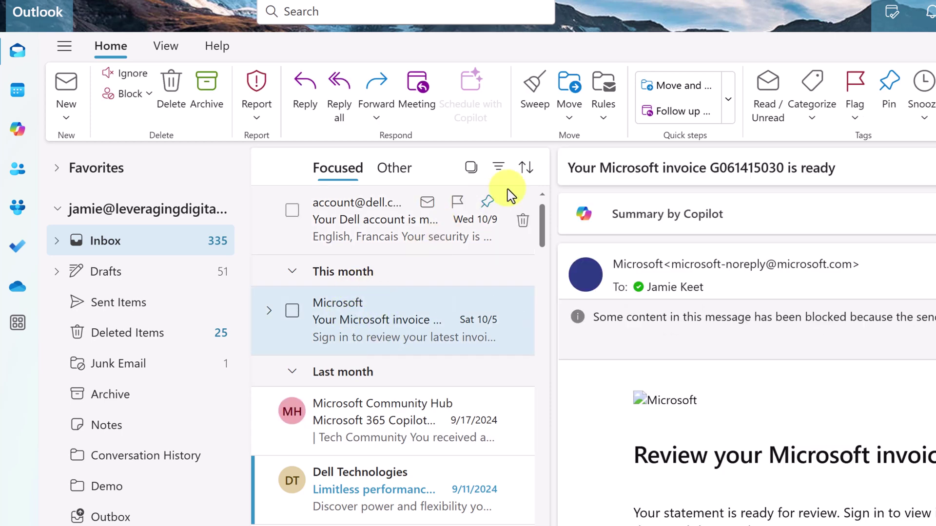
{"action": "left_click", "coordinate": [686, 95]}
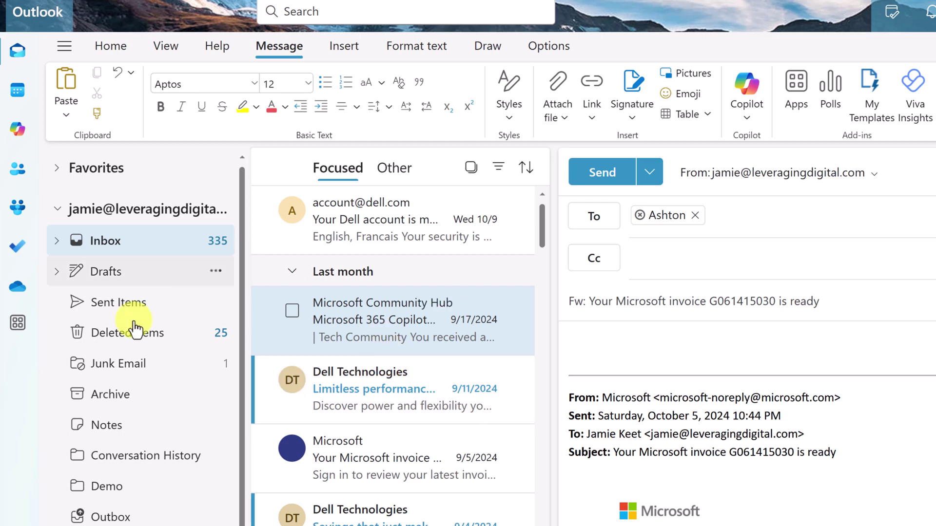
{"action": "left_click", "coordinate": [125, 485]}
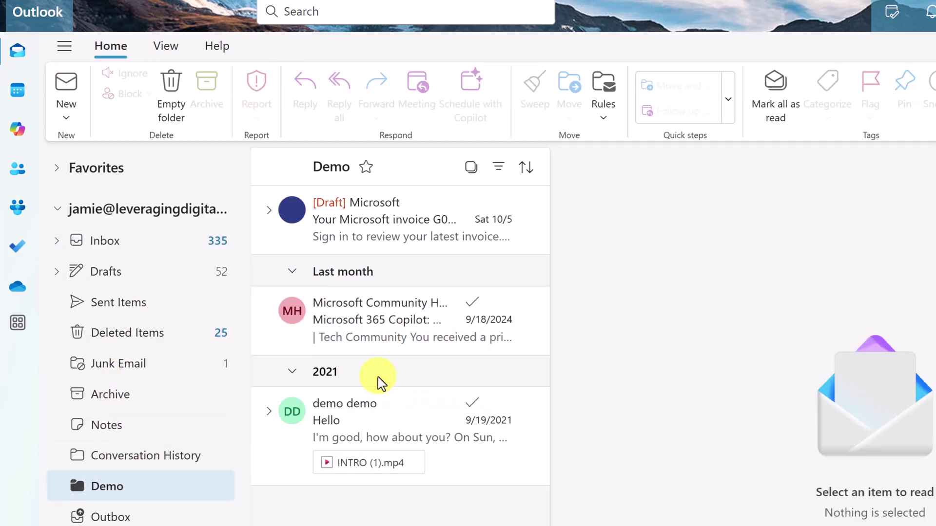
{"action": "left_click", "coordinate": [372, 221]}
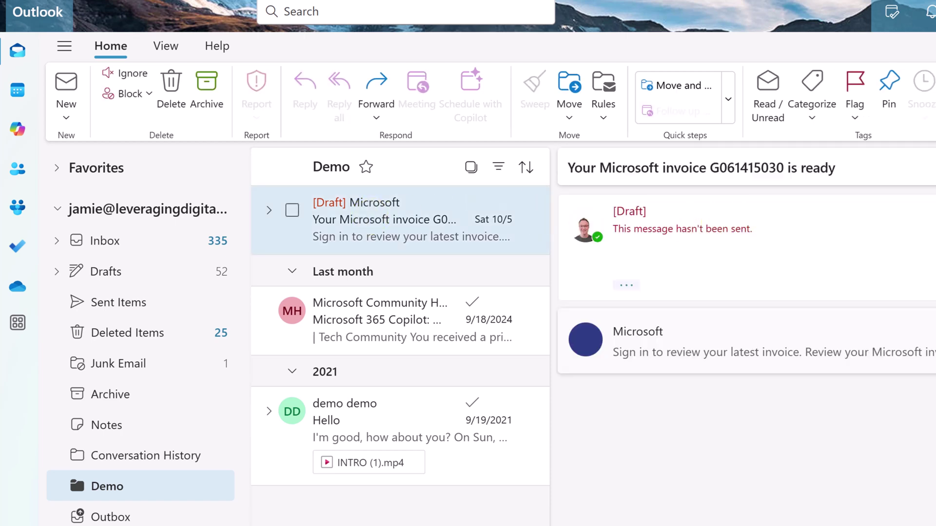
{"action": "left_click", "coordinate": [761, 256]}
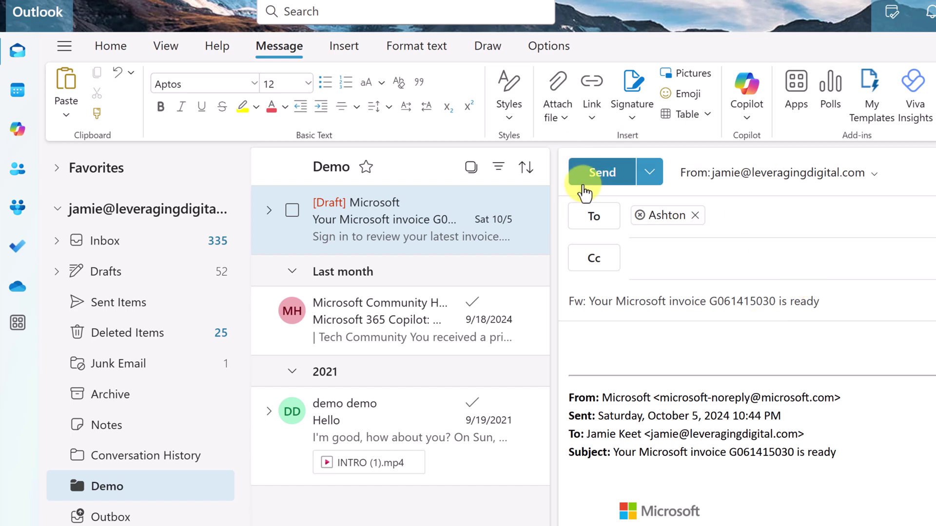
{"action": "left_click", "coordinate": [661, 350]}
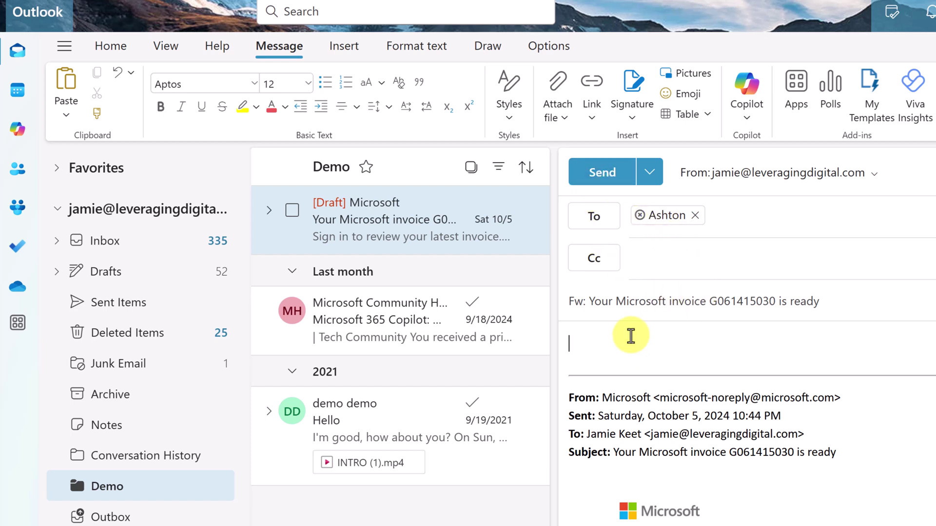
Run the quick step on the Microsoft Community Hub message and view it in Demo
{"action": "left_click", "coordinate": [121, 245]}
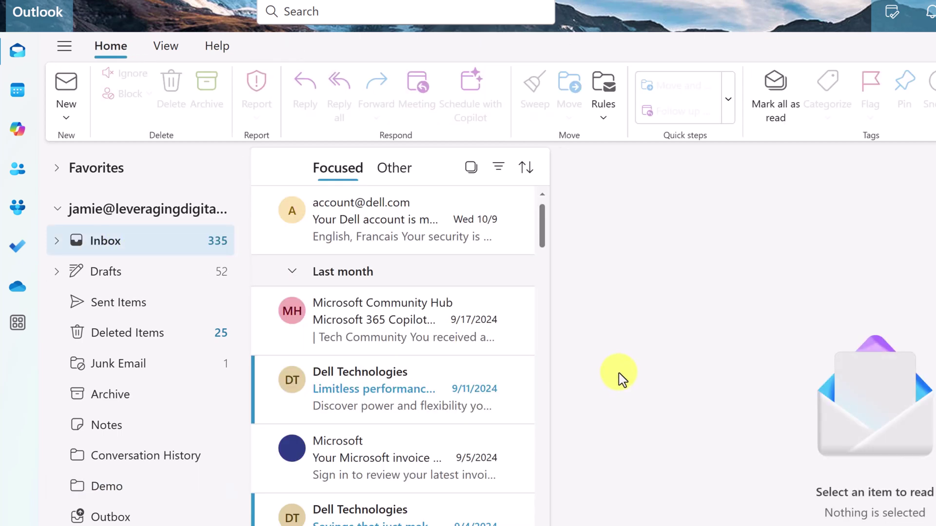
{"action": "left_click", "coordinate": [377, 329]}
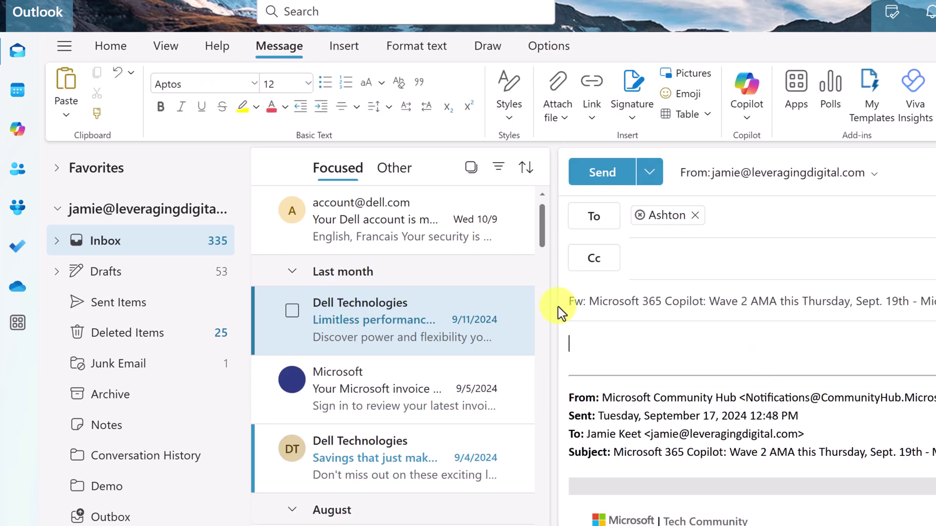
{"action": "left_click", "coordinate": [120, 495]}
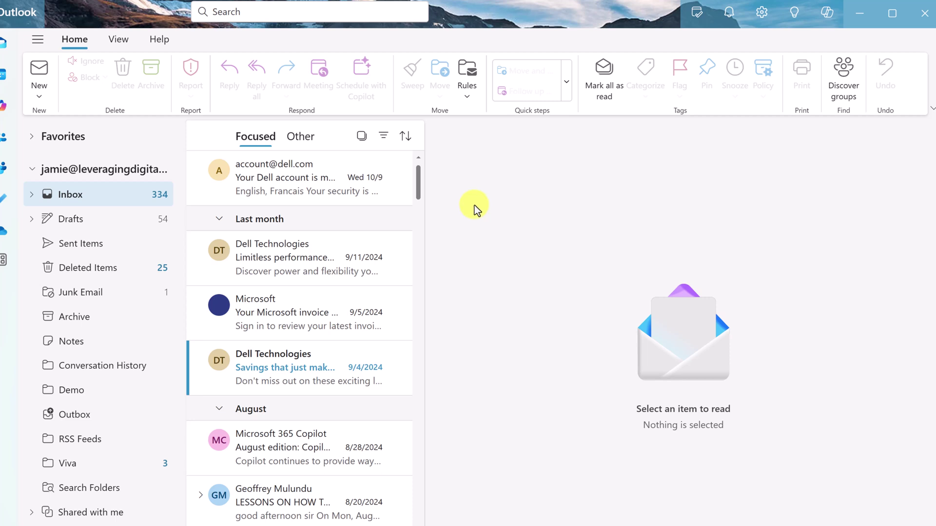
Start a new email, glance at the Apps flyout, and show the My Templates pane
{"action": "left_click", "coordinate": [36, 73]}
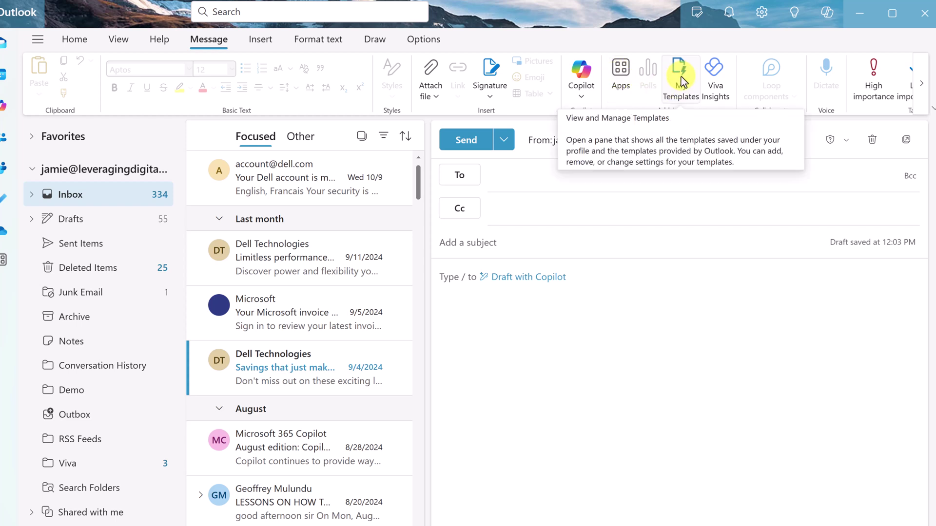
{"action": "left_click", "coordinate": [620, 71]}
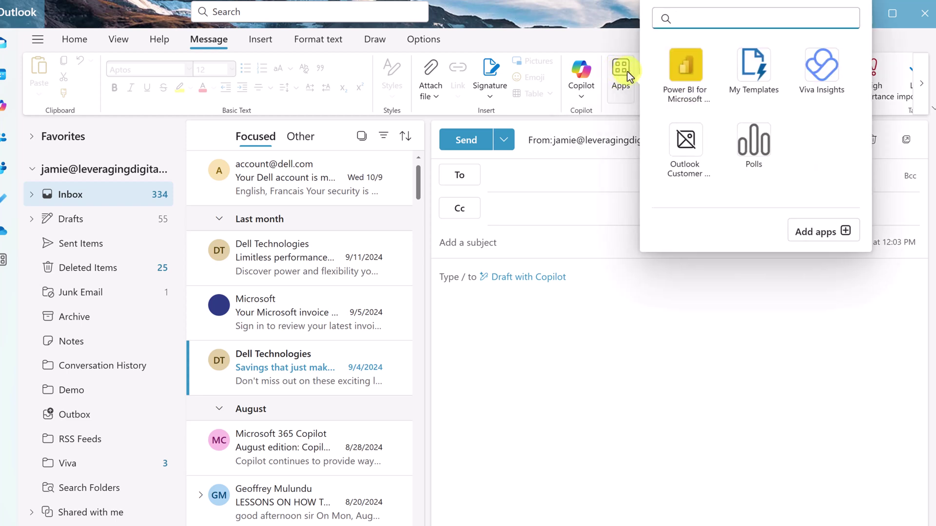
{"action": "right_click", "coordinate": [752, 79]}
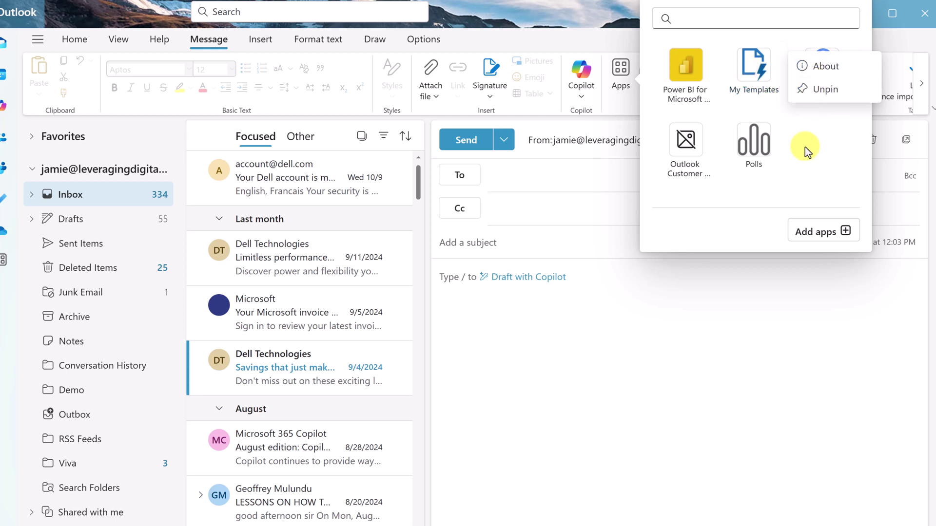
{"action": "left_click", "coordinate": [732, 306]}
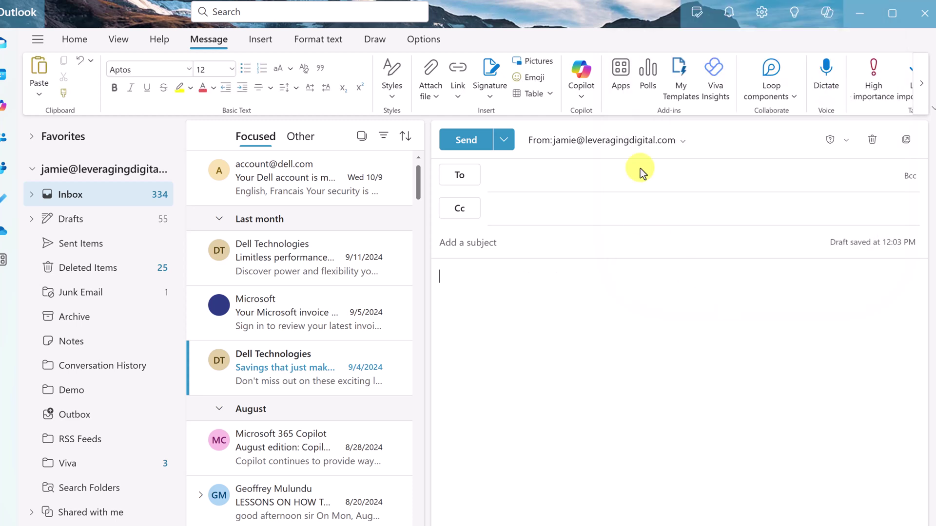
{"action": "left_click", "coordinate": [682, 73]}
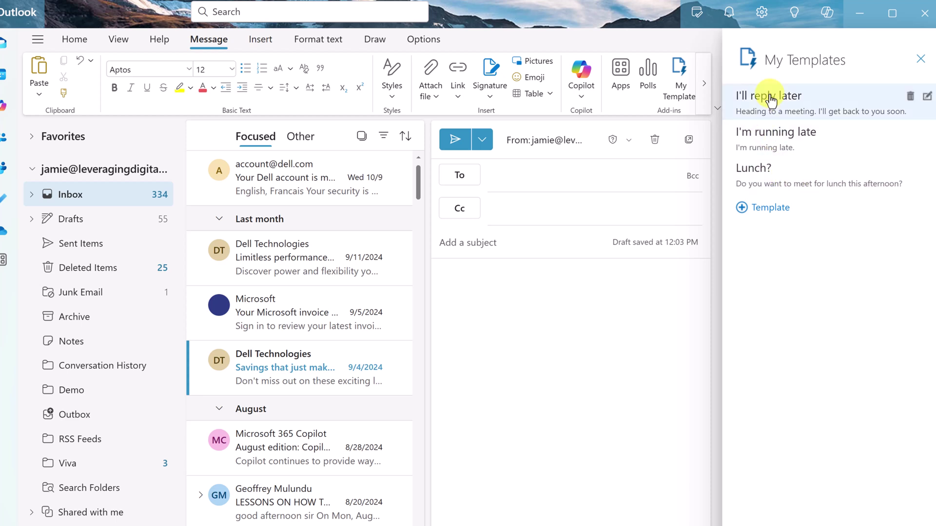
{"action": "mouse_move", "coordinate": [809, 175]}
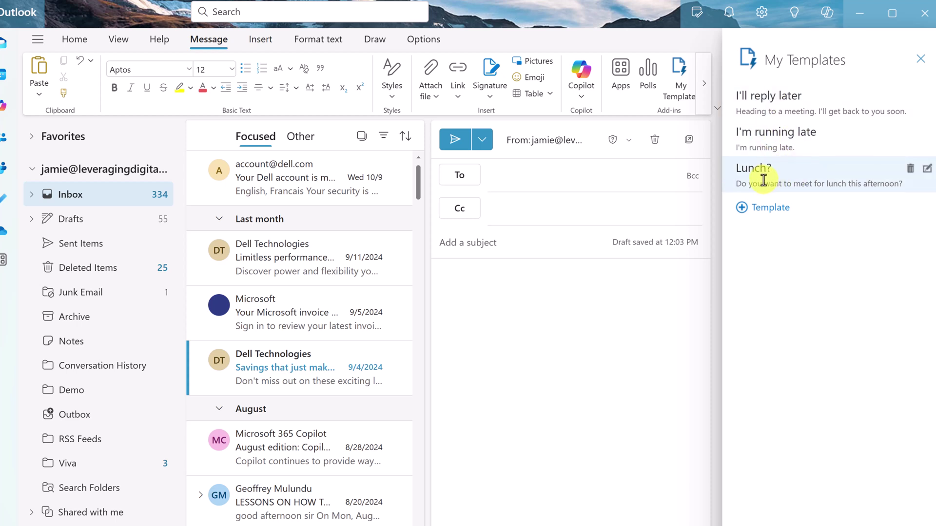
Insert the Lunch? template into the body, then view its edit form and cancel
{"action": "left_click", "coordinate": [762, 180]}
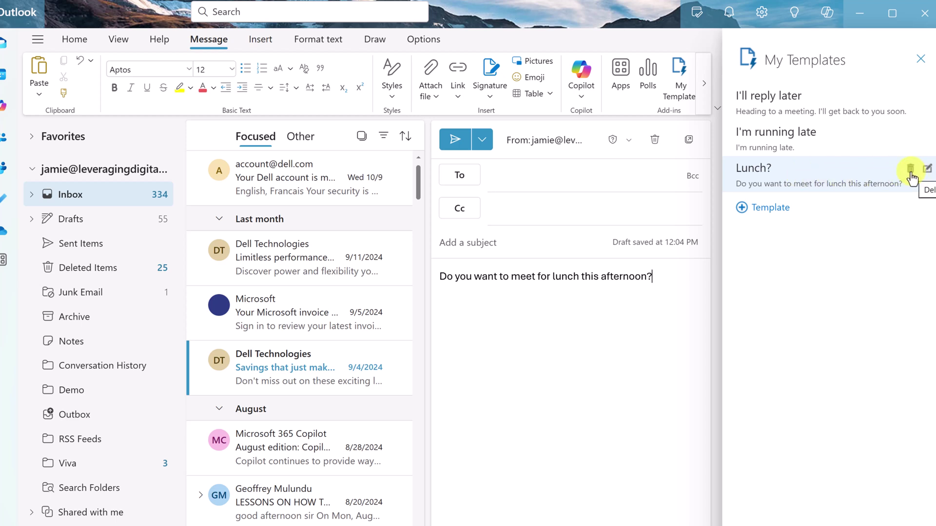
{"action": "left_click", "coordinate": [927, 168]}
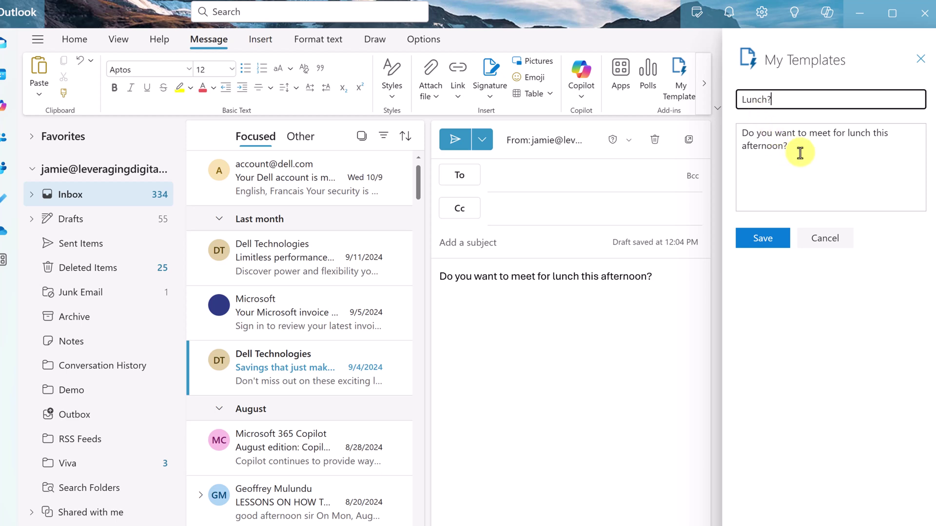
{"action": "left_click", "coordinate": [829, 240]}
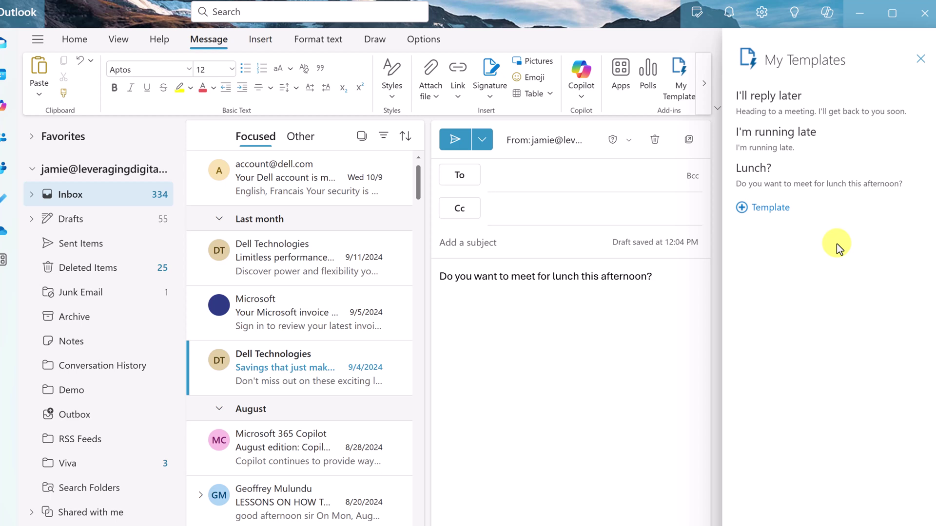
Delete the lunch line and paste a generic email draft into the body
{"action": "left_click_drag", "start_coordinate": [662, 278], "coordinate": [428, 270]}
{"action": "key", "text": "Delete"}
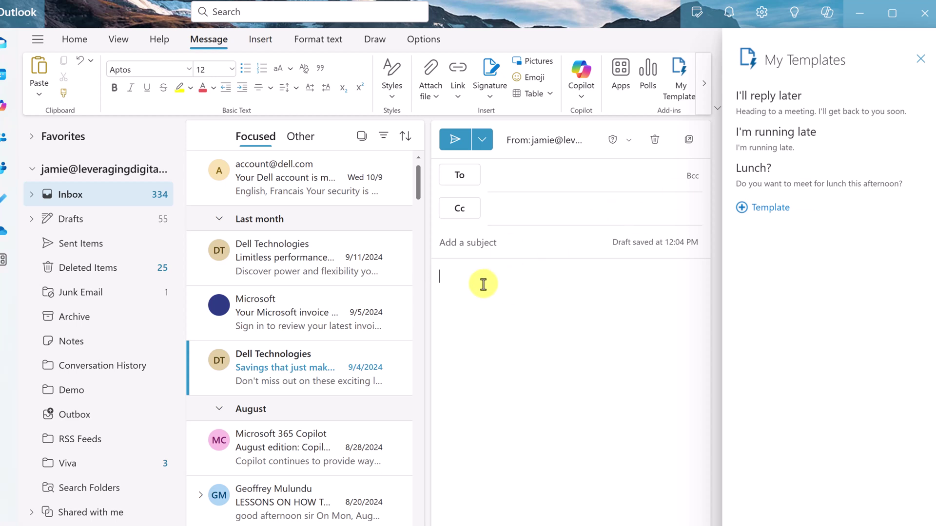
{"action": "type", "text": "Dear [Recipient's Name],  I hope this email finds you well.  I wanted to reach out to [state your reason for contacting]. [Provide a brief explanation of what you're requesting, informing, or offering.]  Here are the key details:  [Detail 1] [Detail 2] [Detail 3]  Please feel free to let me know if you need any further information or if there’s anything else I can do to assist.  Thank you for your time and attention. I look forward to hearing from you.  Best regards, [Your Name] [Your Position/Company, if applicable] [Your Contact Information]"}
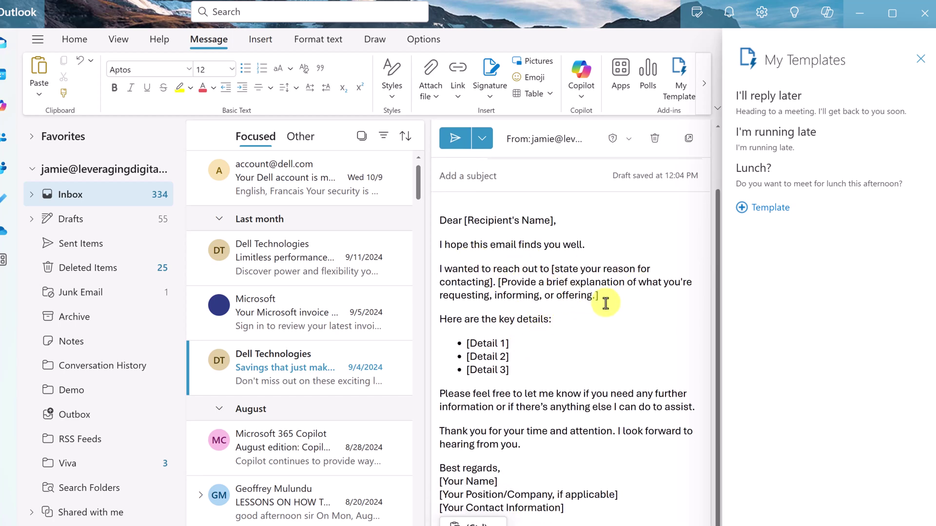
Highlight the reason-for-contacting paragraph yellow and link the sumif and sumifs practice sheet
{"action": "left_click_drag", "start_coordinate": [594, 296], "coordinate": [439, 269]}
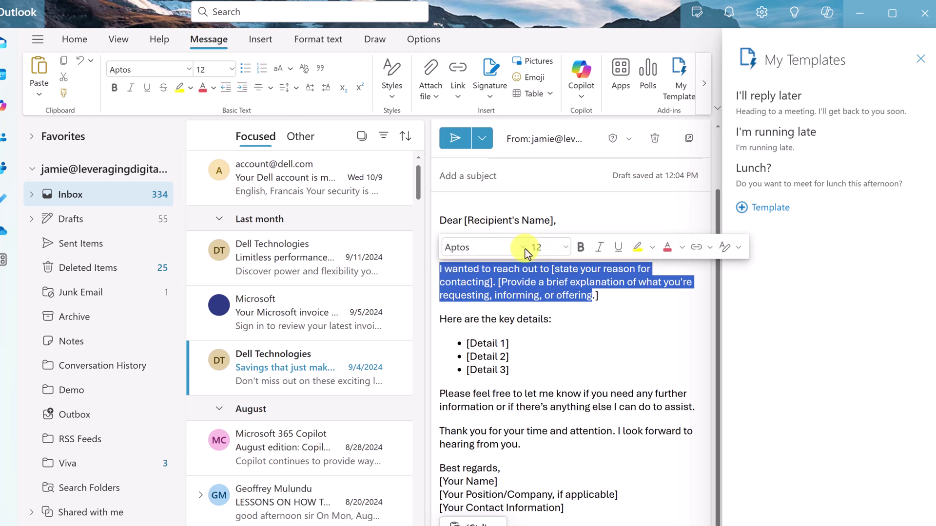
{"action": "left_click", "coordinate": [638, 247]}
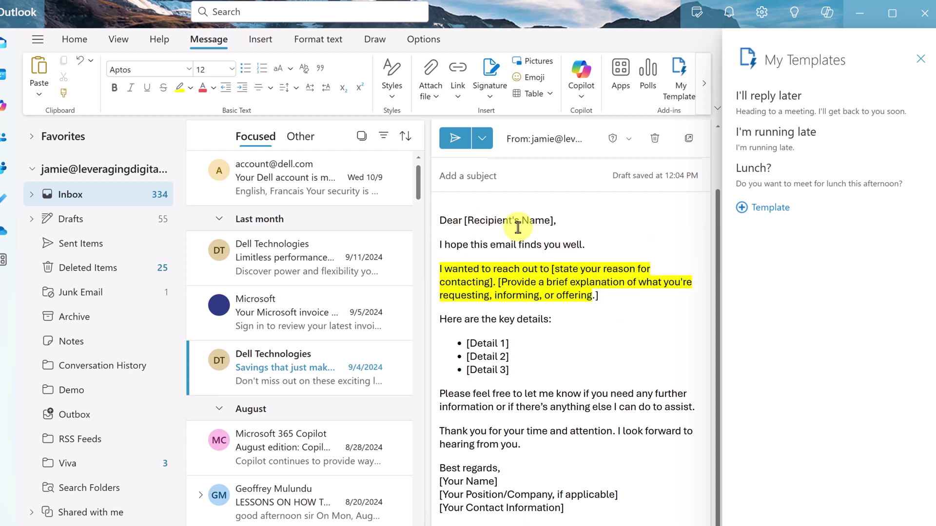
{"action": "key", "text": "Return"}
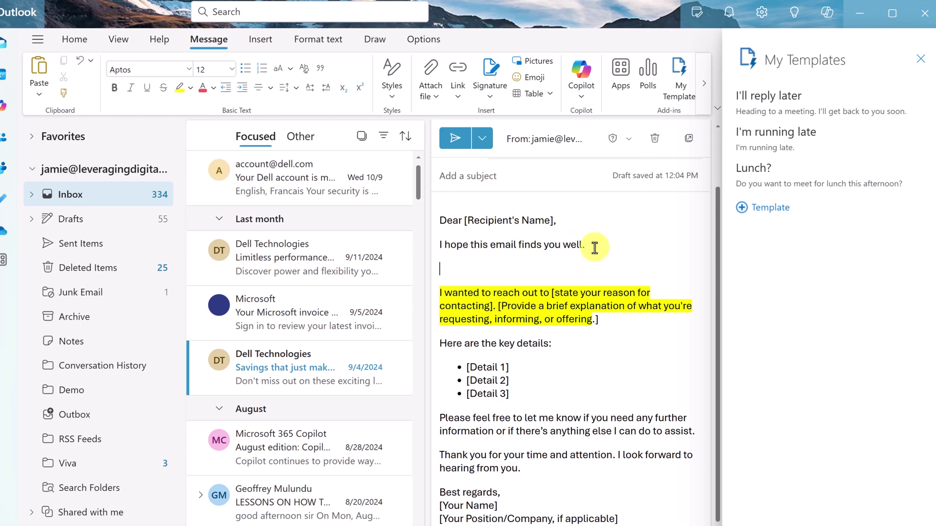
{"action": "type", "text": "/"}
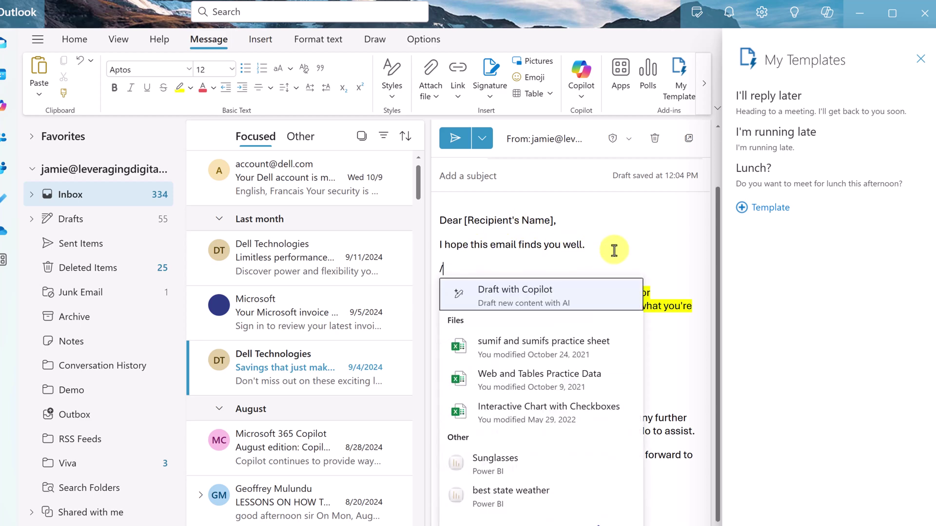
{"action": "left_click", "coordinate": [511, 349]}
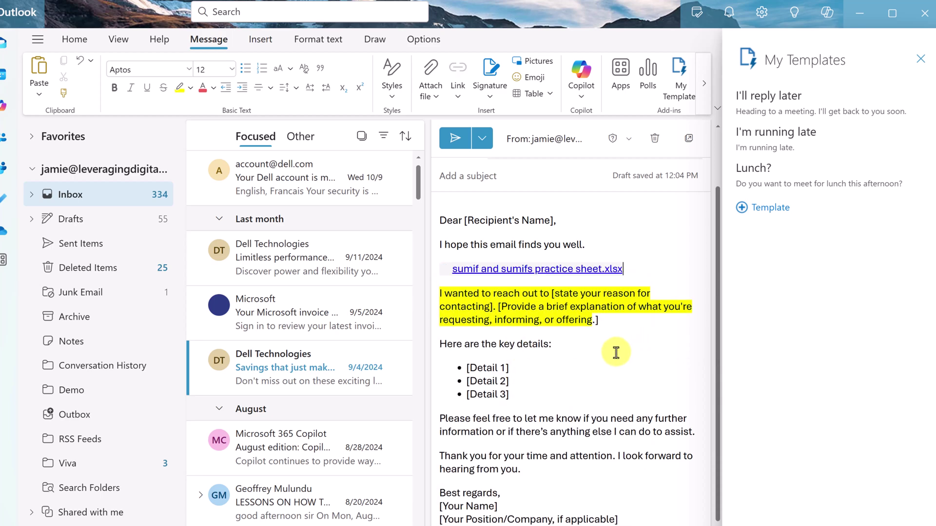
{"action": "scroll", "coordinate": [567, 468], "scroll_direction": "down", "scroll_amount": 1}
{"action": "mouse_move", "coordinate": [564, 509]}
{"action": "left_mouse_down"}
{"action": "mouse_move", "coordinate": [452, 253]}
{"action": "mouse_move", "coordinate": [436, 184]}
{"action": "left_mouse_up"}
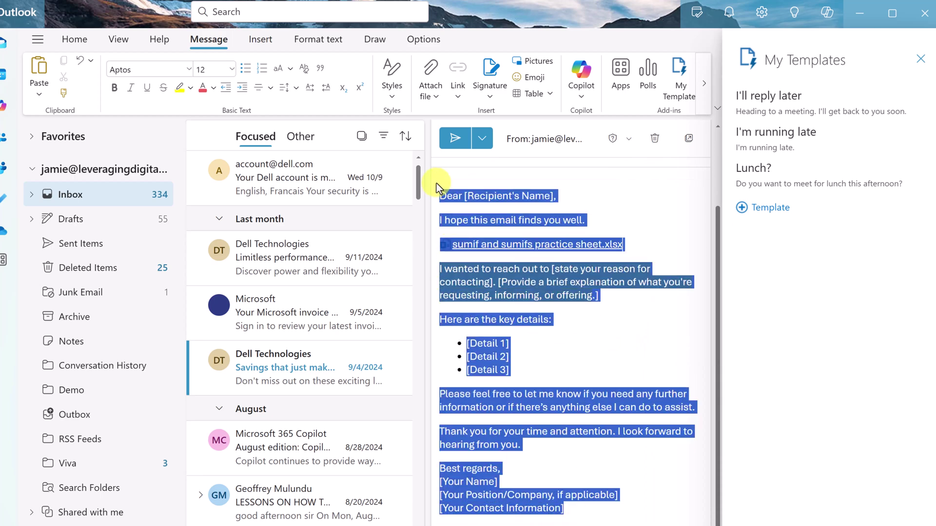
Create a template named Demo holding the pasted formal email text, save it, and discard the draft
{"action": "left_click", "coordinate": [774, 210]}
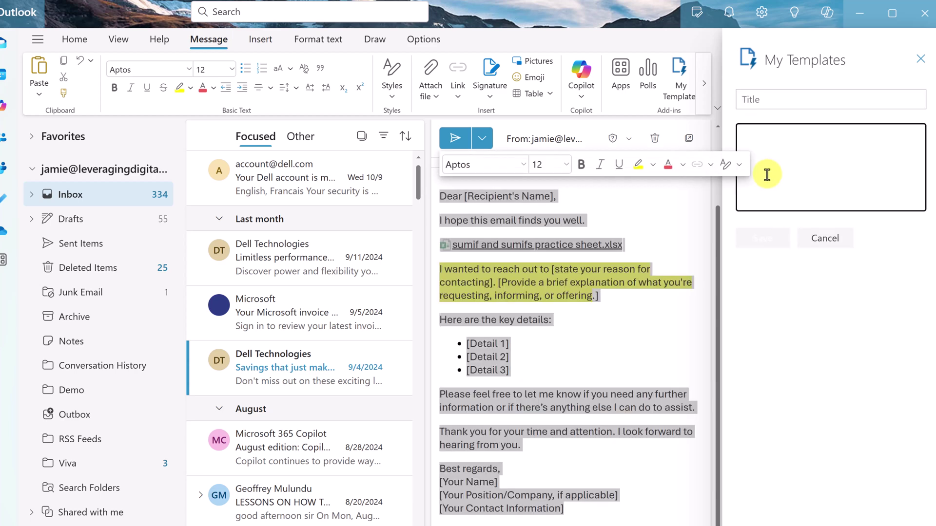
{"action": "key", "text": "ctrl+v"}
{"action": "left_click", "coordinate": [770, 99]}
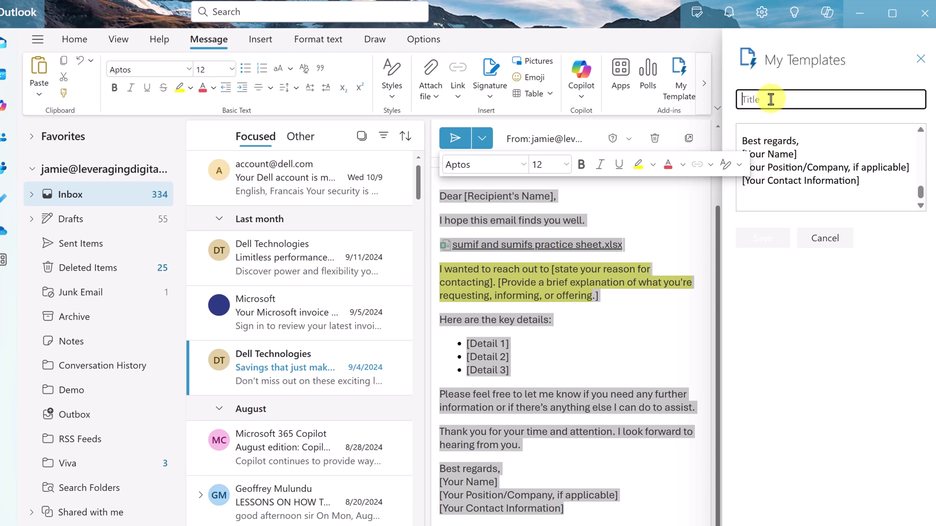
{"action": "type", "text": "Demo"}
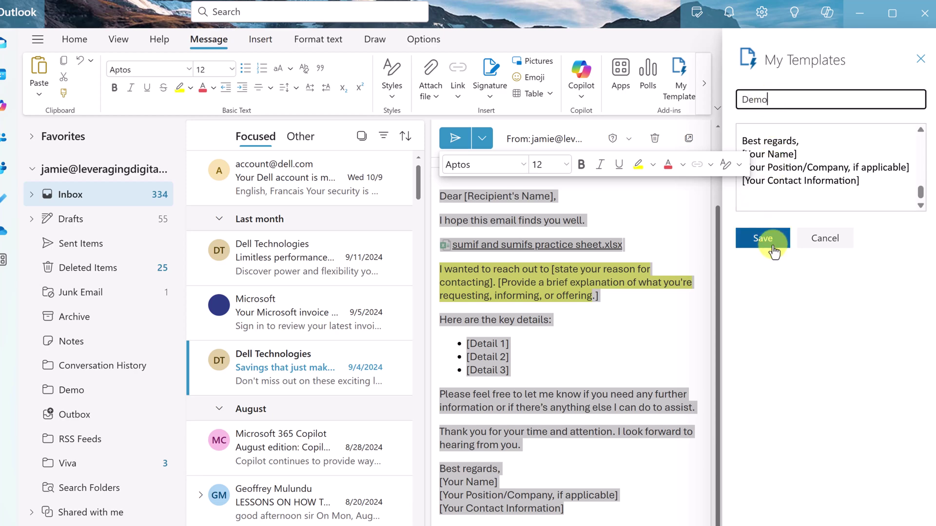
{"action": "left_click", "coordinate": [766, 240]}
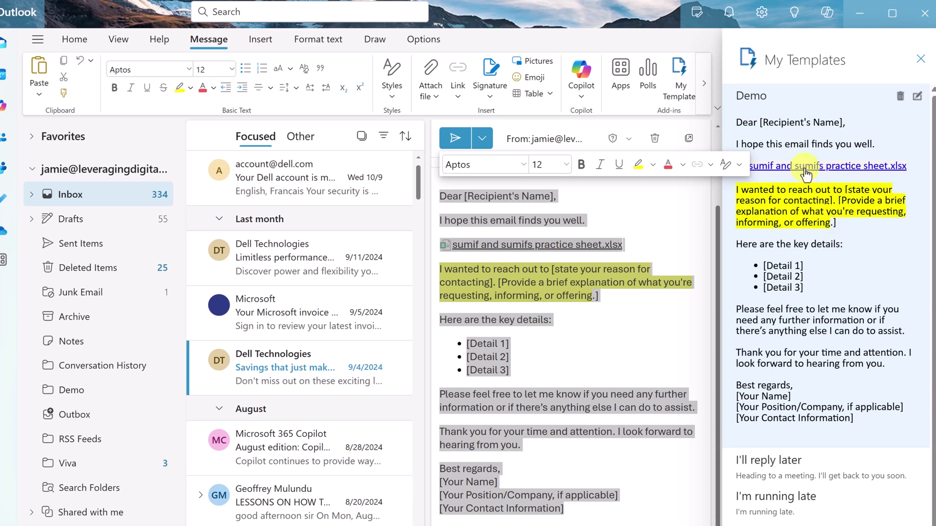
{"action": "scroll", "coordinate": [775, 212], "scroll_direction": "down", "scroll_amount": 1}
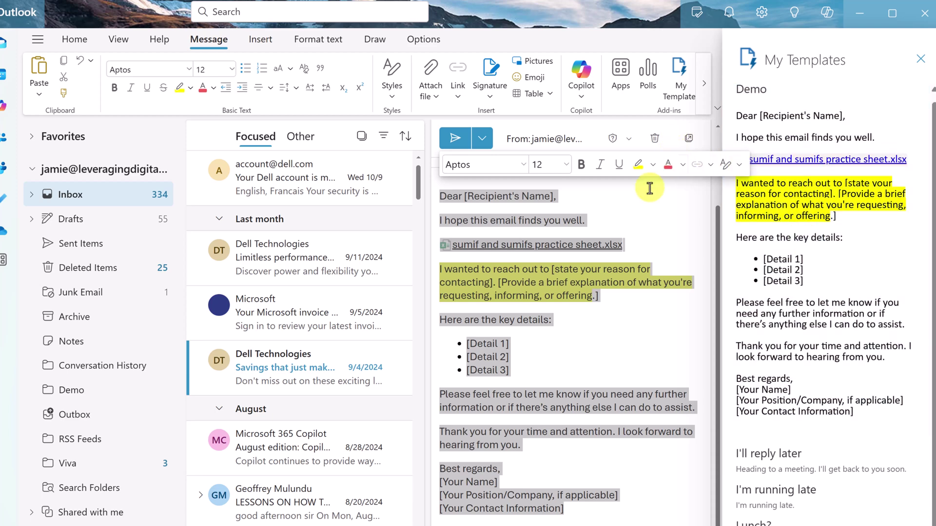
{"action": "left_click", "coordinate": [654, 145]}
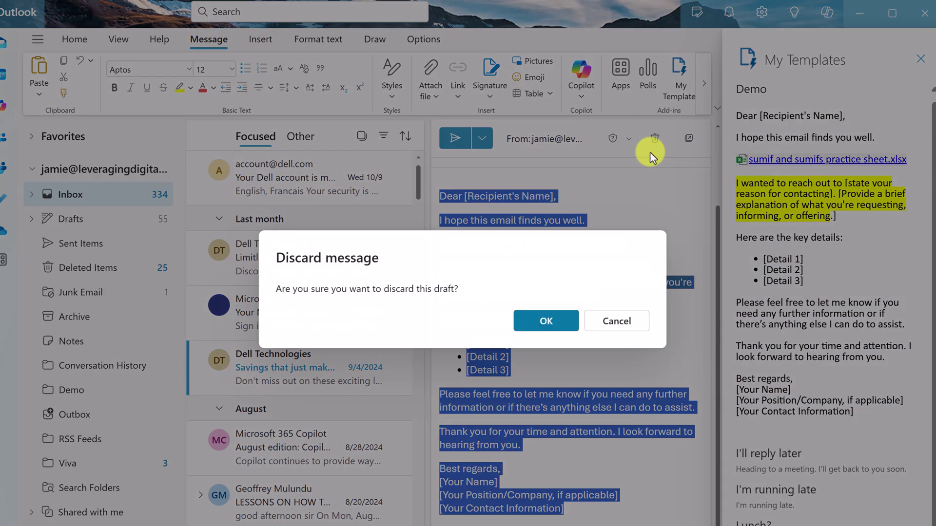
Confirm the discard, then compose a new email whose body is the inserted Demo template
{"action": "left_click", "coordinate": [553, 322]}
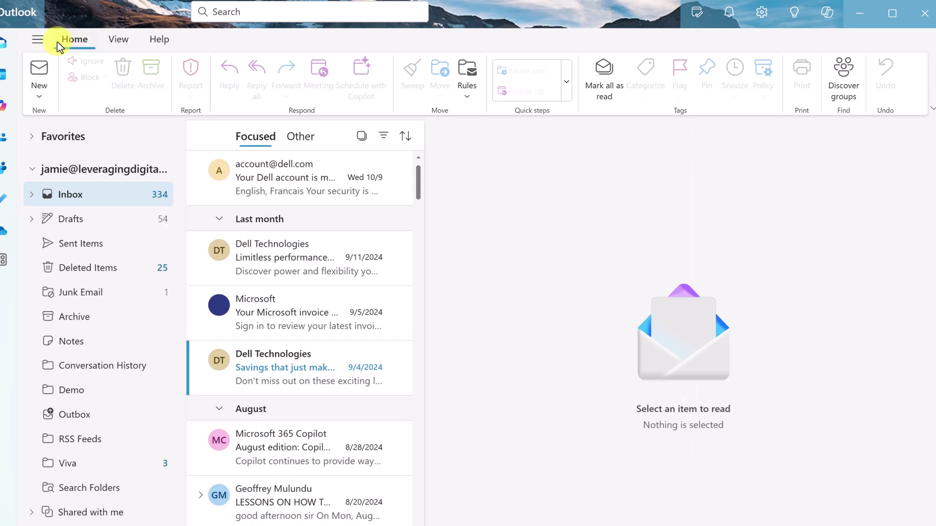
{"action": "left_click", "coordinate": [41, 73]}
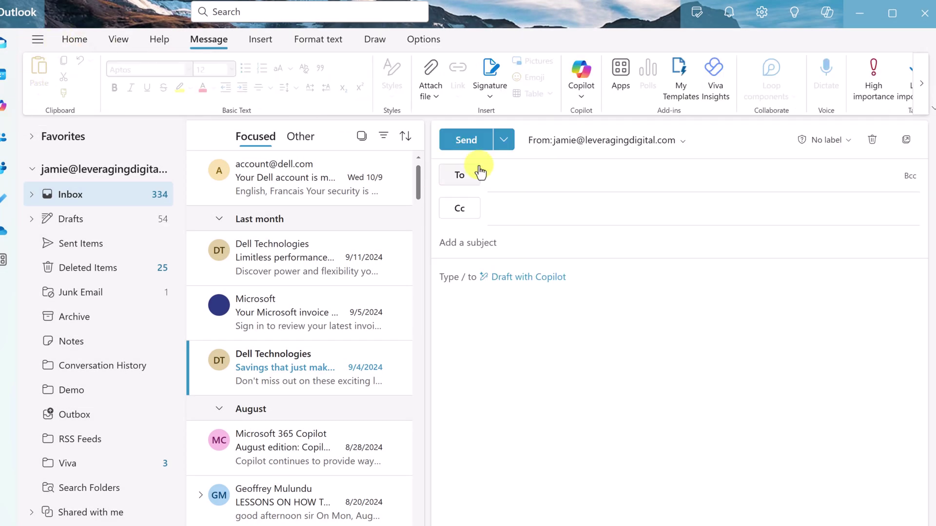
{"action": "left_click", "coordinate": [614, 331]}
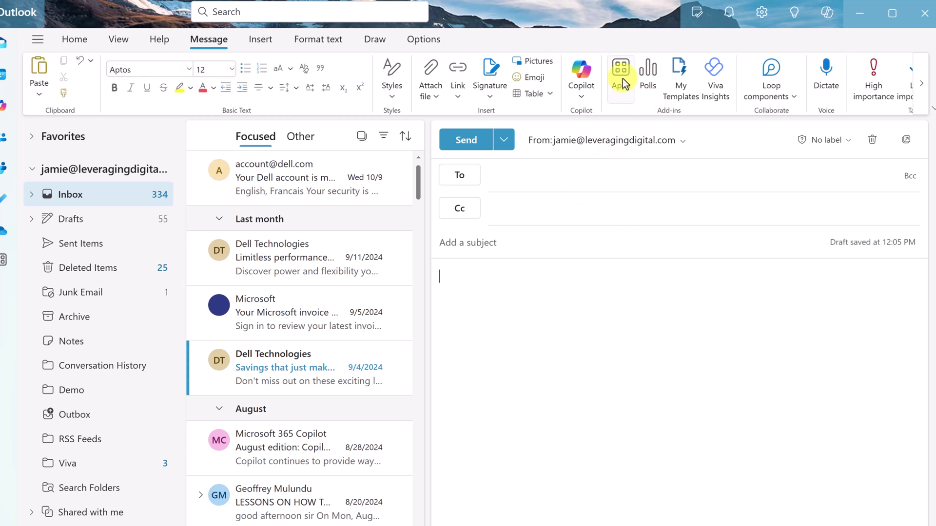
{"action": "left_click", "coordinate": [679, 73]}
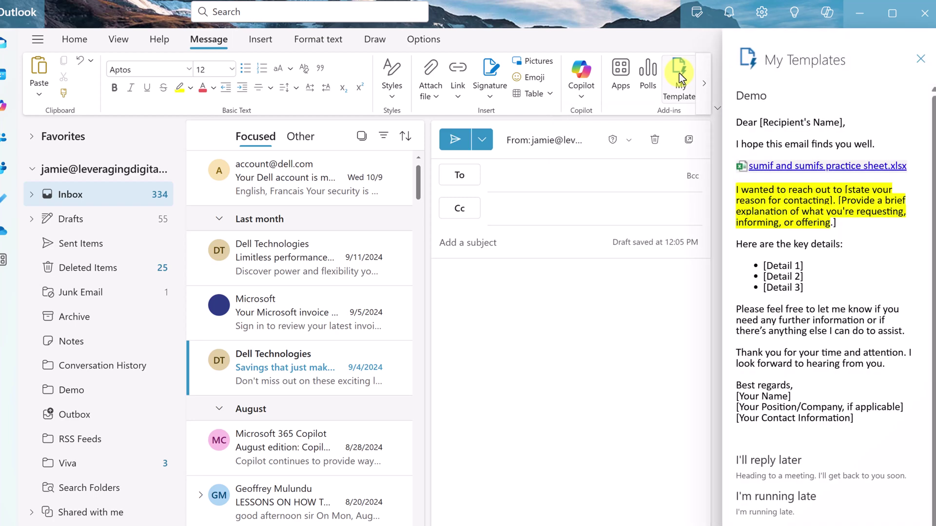
{"action": "scroll", "coordinate": [779, 265], "scroll_direction": "down", "scroll_amount": 1}
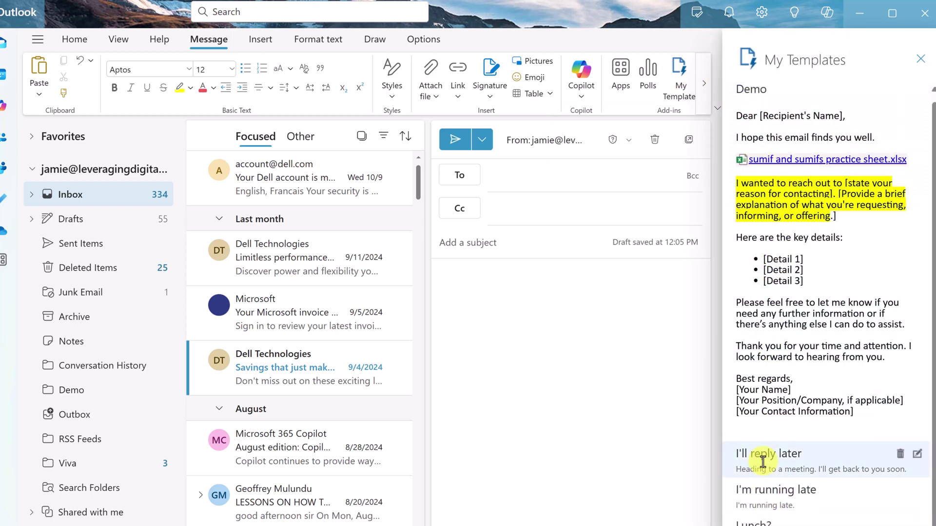
{"action": "left_click", "coordinate": [770, 321]}
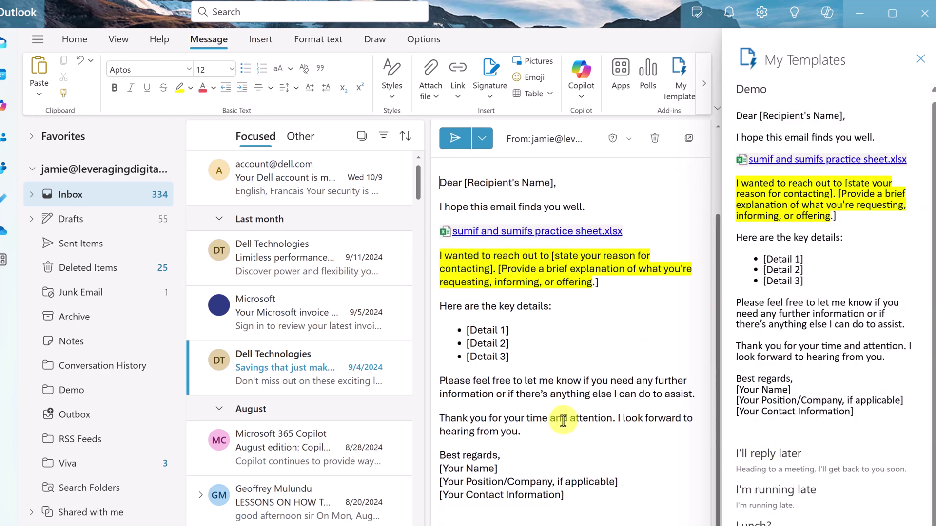
{"action": "scroll", "coordinate": [560, 418], "scroll_direction": "up", "scroll_amount": 3}
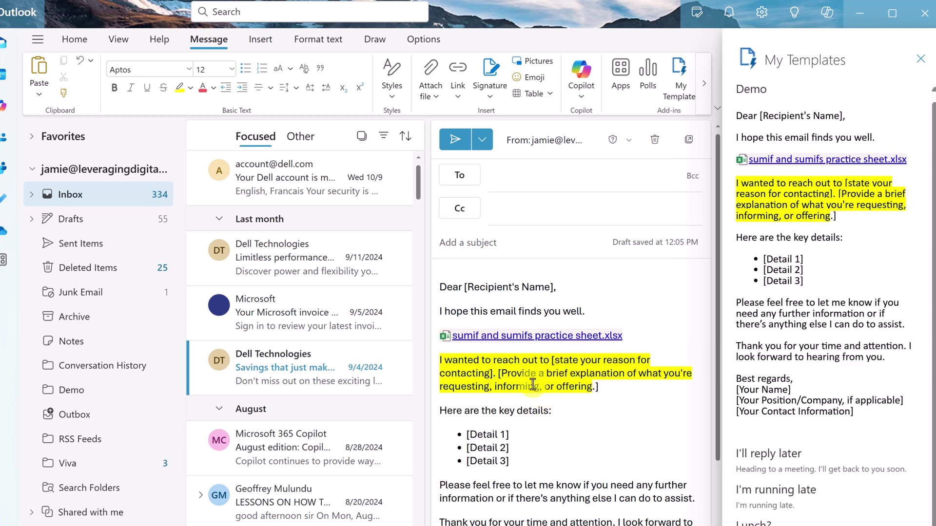
{"action": "scroll", "coordinate": [567, 398], "scroll_direction": "down", "scroll_amount": 2}
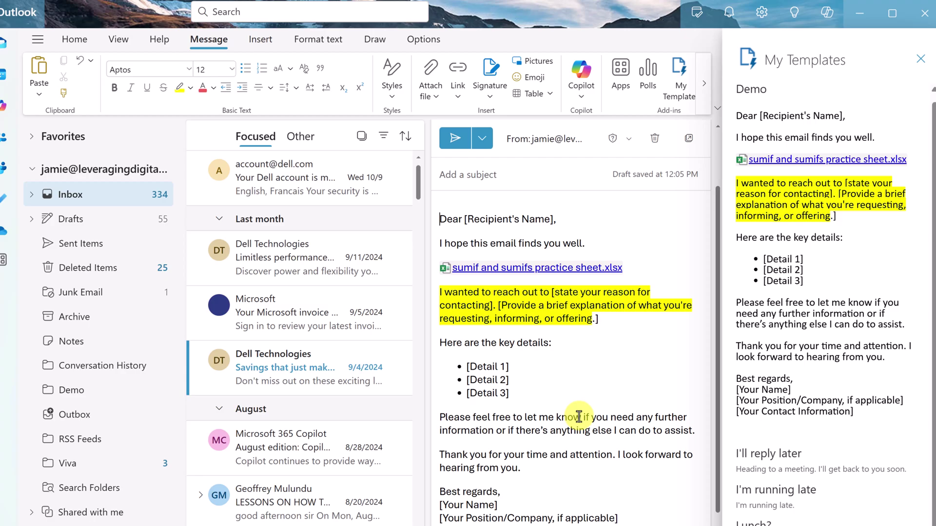
Sweep the Dell Technologies sender's messages older than 10 days out of the Inbox
{"action": "left_click", "coordinate": [274, 269]}
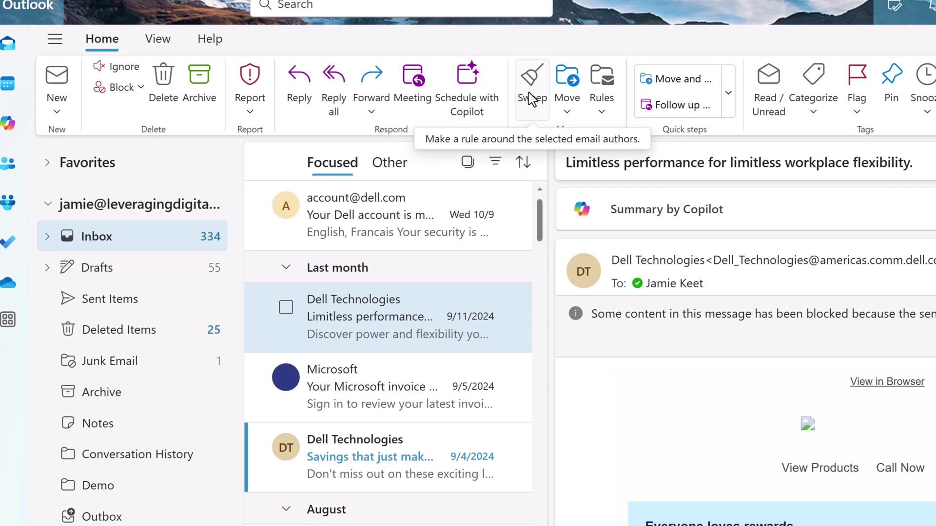
{"action": "left_click", "coordinate": [532, 93]}
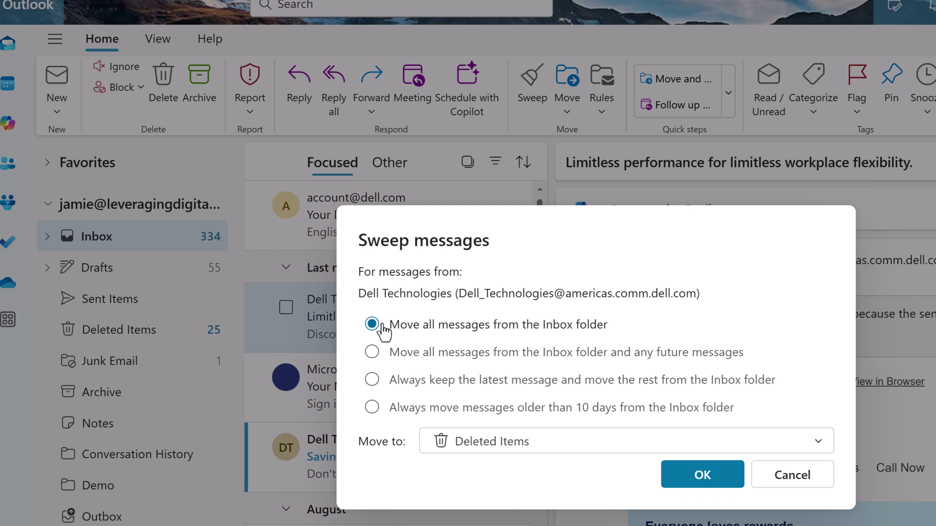
{"action": "left_click", "coordinate": [372, 408]}
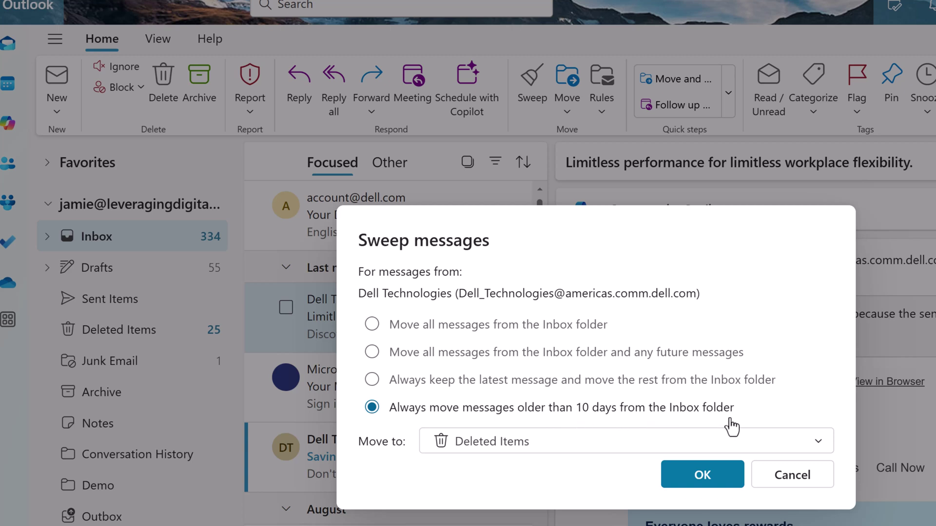
{"action": "left_click", "coordinate": [601, 450]}
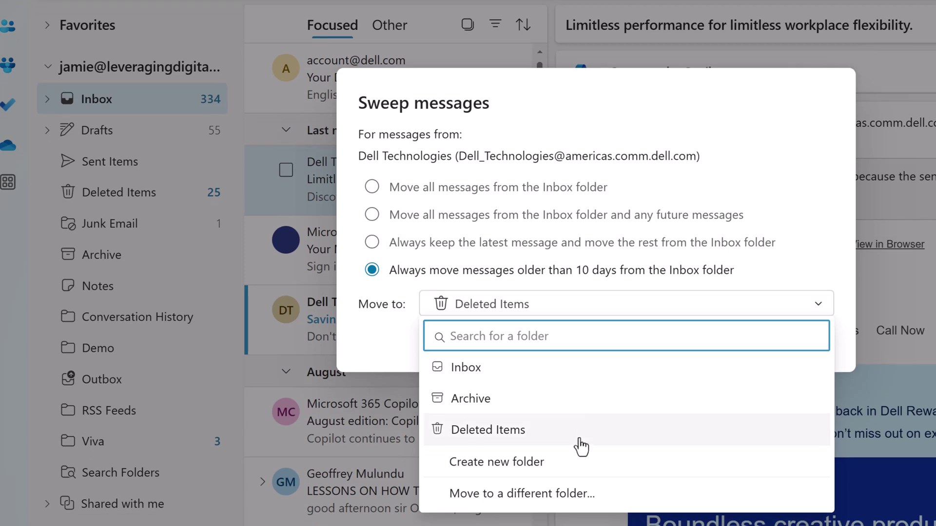
Create folder Demo2 as the sweep destination and confirm the sweep
{"action": "left_click", "coordinate": [561, 467]}
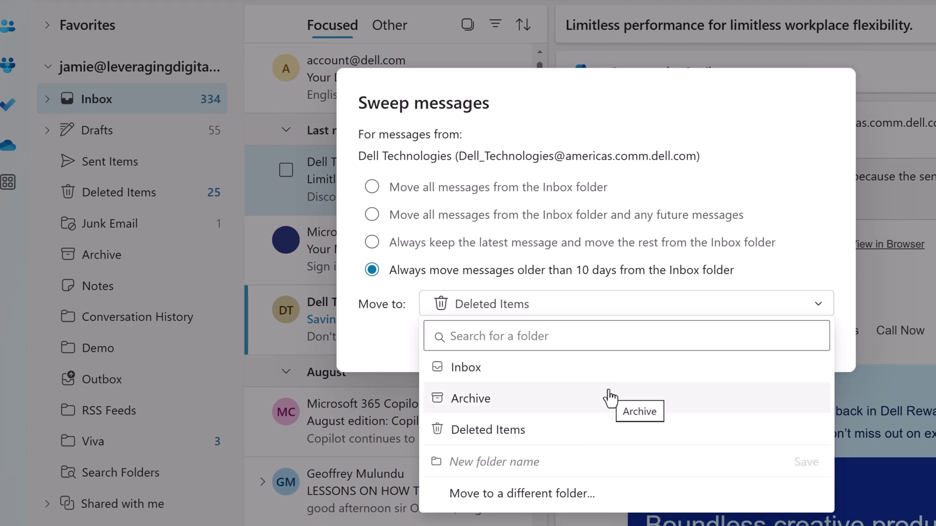
{"action": "type", "text": "Demo2"}
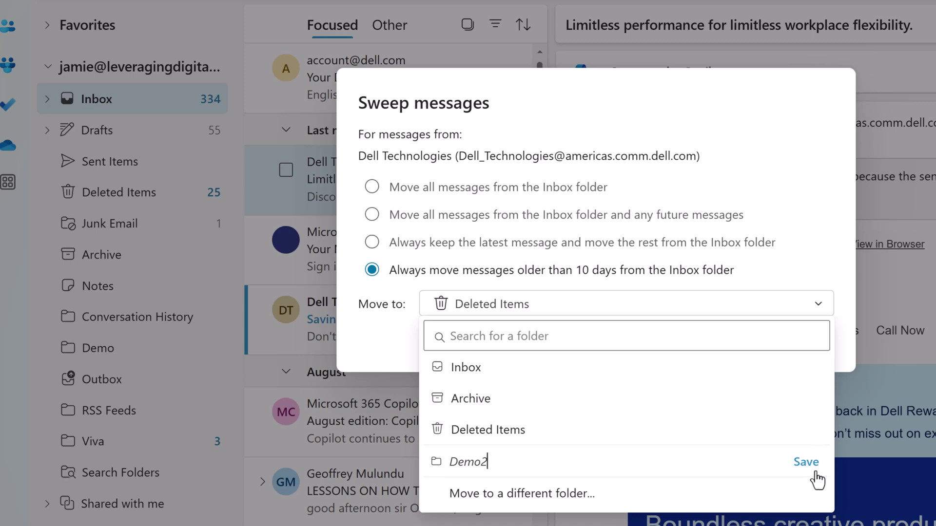
{"action": "left_click", "coordinate": [805, 462]}
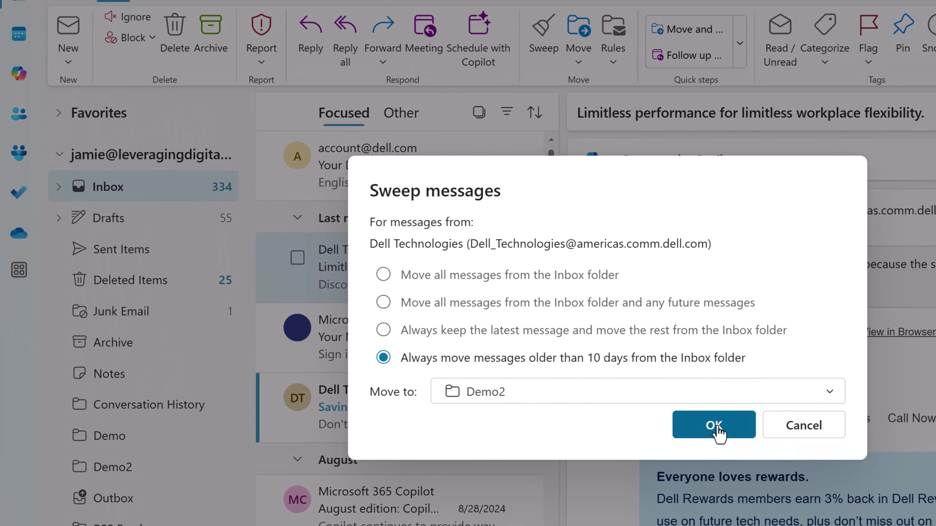
{"action": "left_click", "coordinate": [703, 339]}
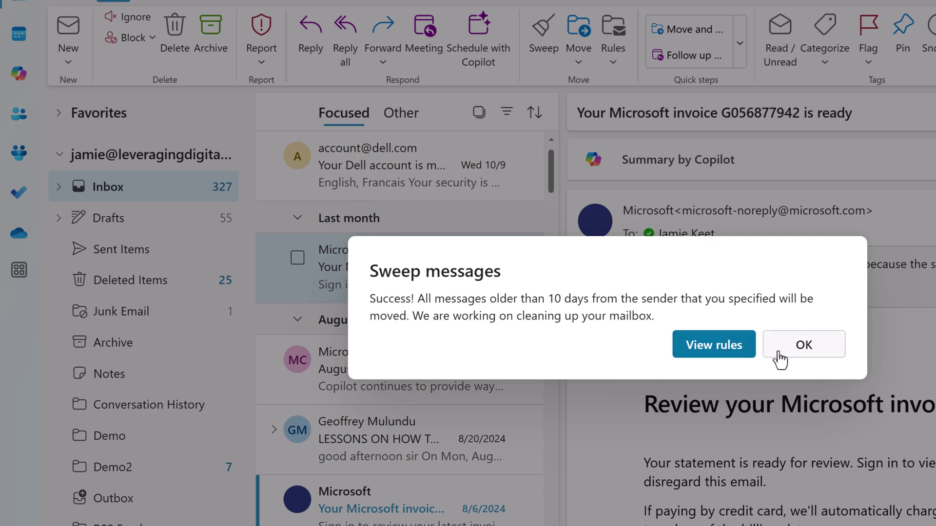
{"action": "left_click", "coordinate": [826, 358]}
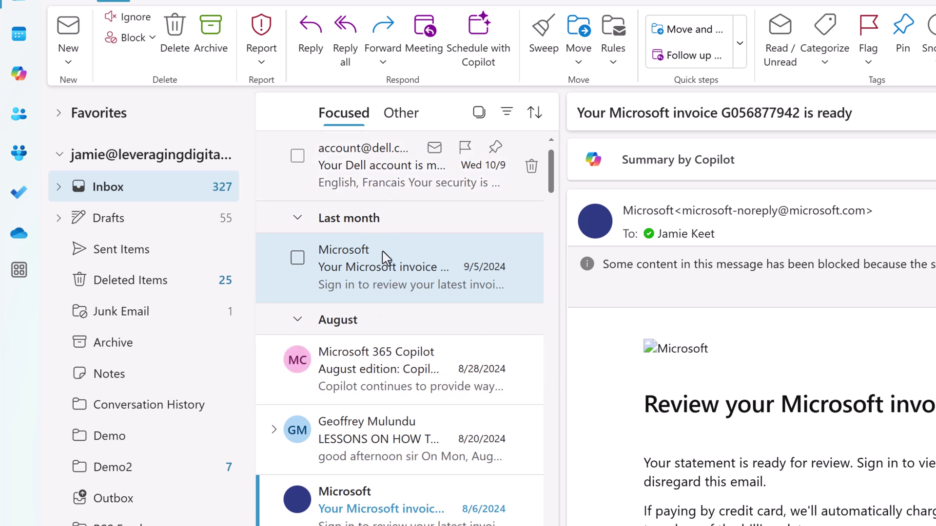
{"action": "mouse_move", "coordinate": [114, 466]}
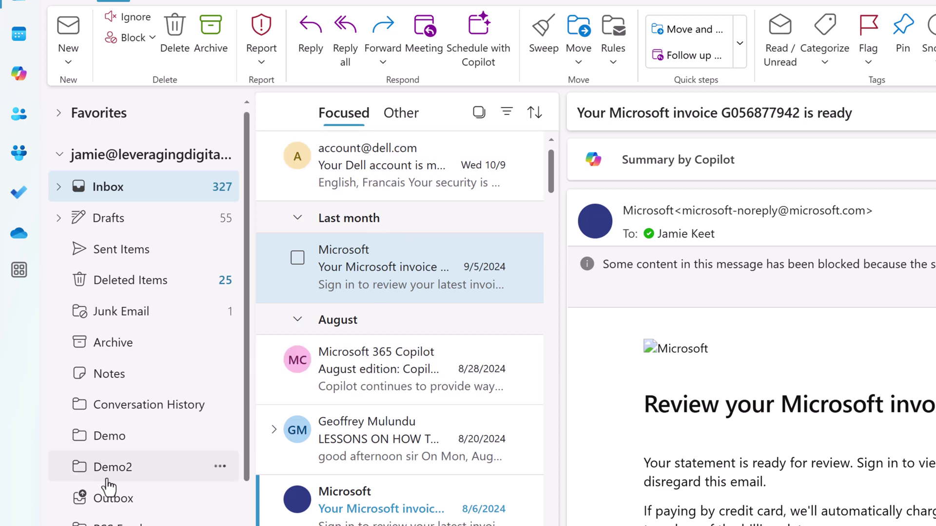
{"action": "left_click", "coordinate": [125, 477]}
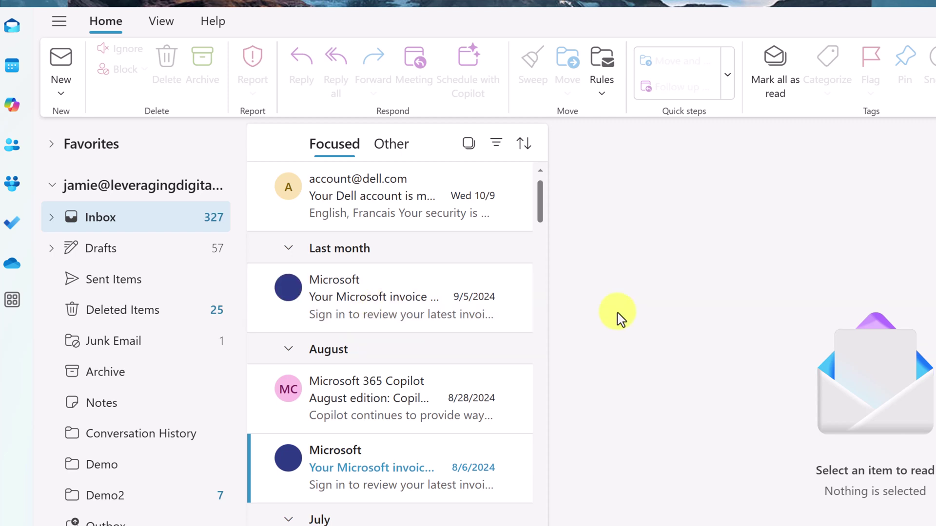
From Manage rules, add a new mail rule named Demo
{"action": "left_click", "coordinate": [603, 76]}
{"action": "left_click", "coordinate": [590, 154]}
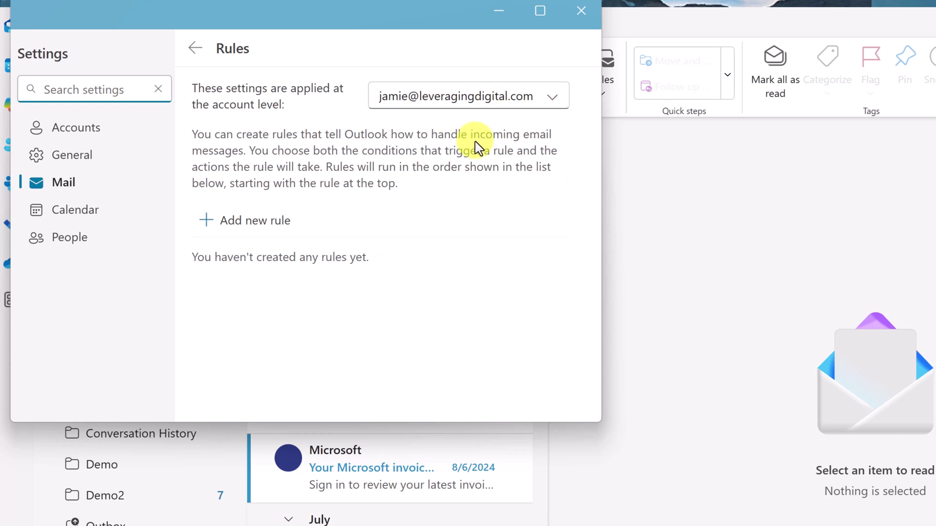
{"action": "left_click", "coordinate": [260, 234]}
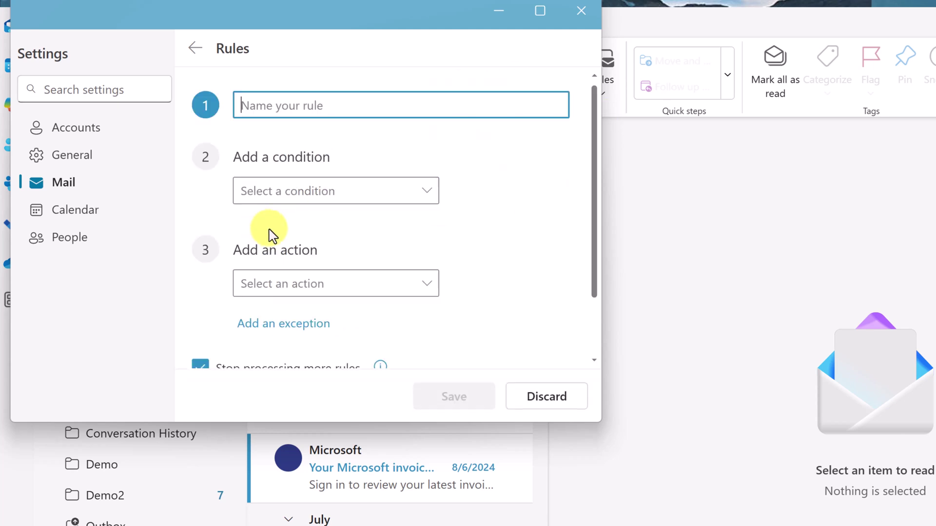
{"action": "type", "text": "Demo"}
{"action": "left_click", "coordinate": [509, 204]}
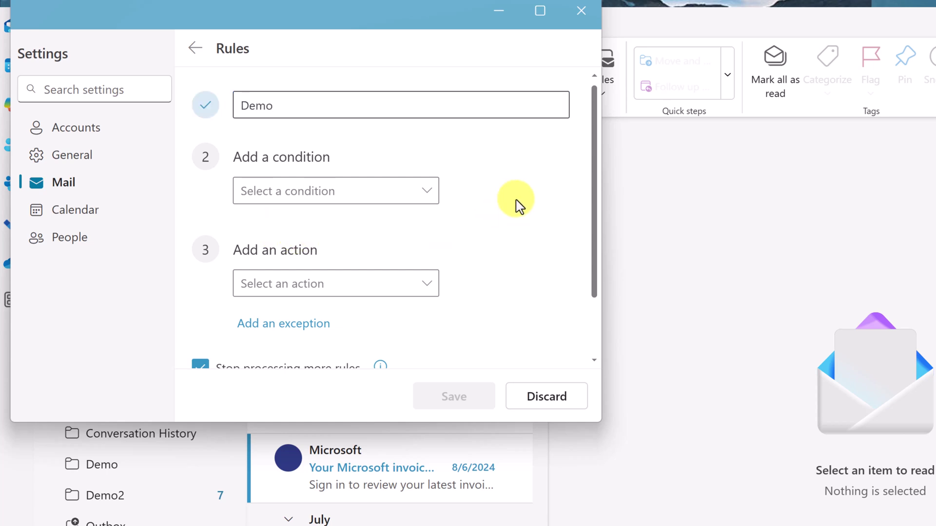
Set the rule condition to subject includes 'Microsoft invoice'
{"action": "left_click", "coordinate": [430, 202]}
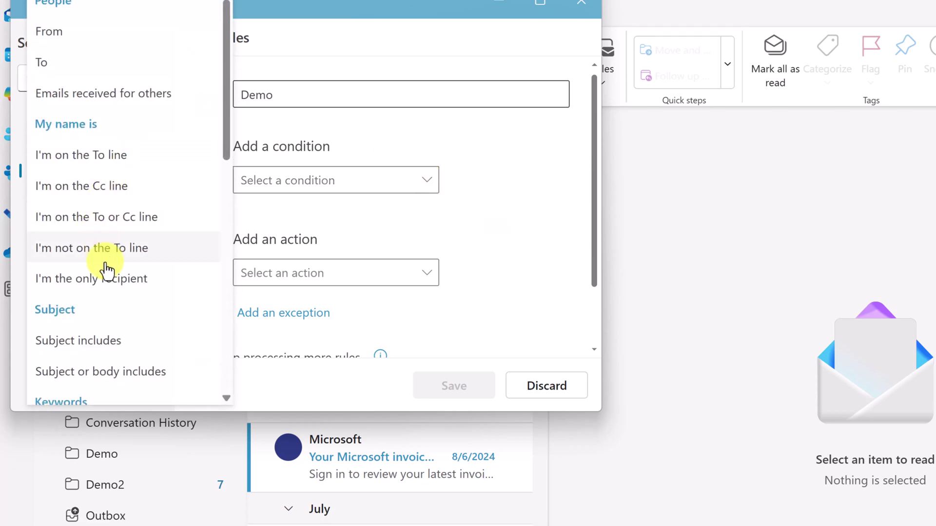
{"action": "left_click", "coordinate": [106, 341]}
{"action": "left_click", "coordinate": [295, 215]}
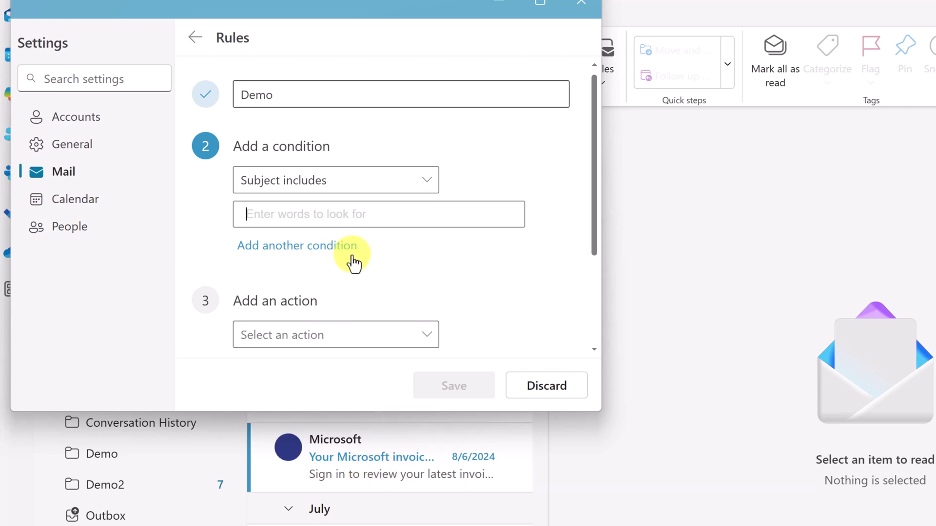
{"action": "type", "text": "Microsoft invoice"}
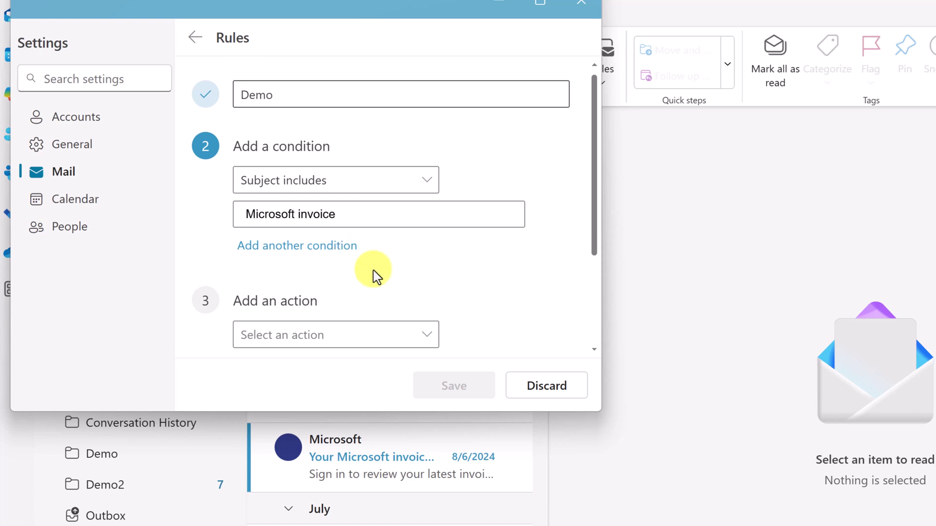
{"action": "key", "text": "Return"}
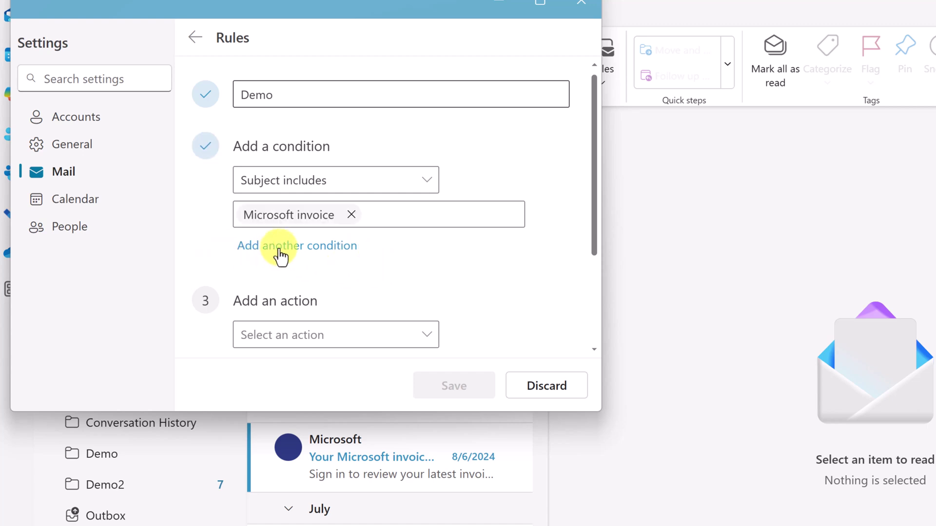
{"action": "scroll", "coordinate": [209, 340], "scroll_direction": "down", "scroll_amount": 2}
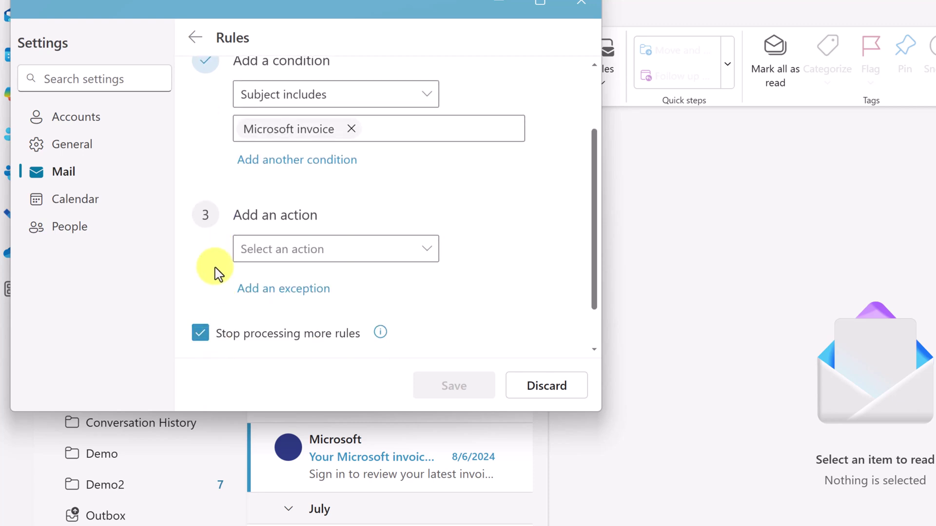
Make the rule's action Move to a newly created Microsoft Invoices folder
{"action": "left_click", "coordinate": [428, 255]}
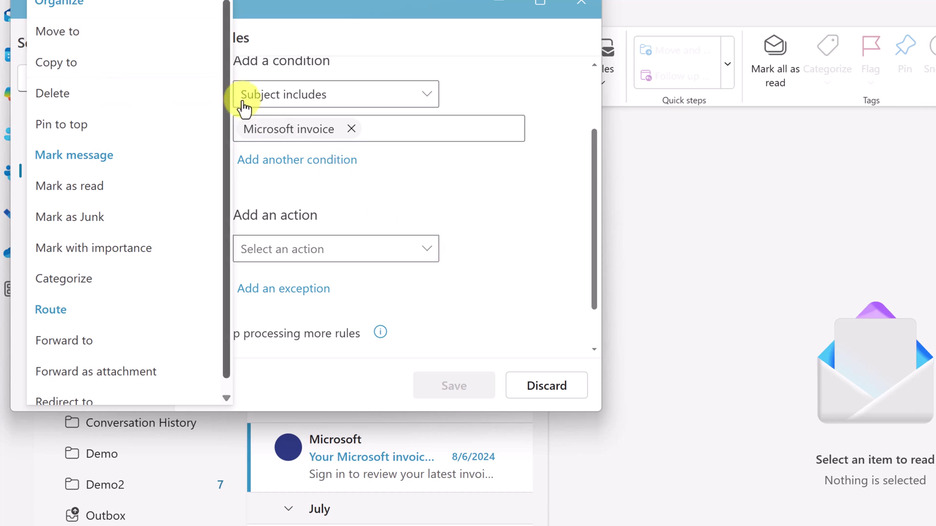
{"action": "left_click", "coordinate": [117, 42]}
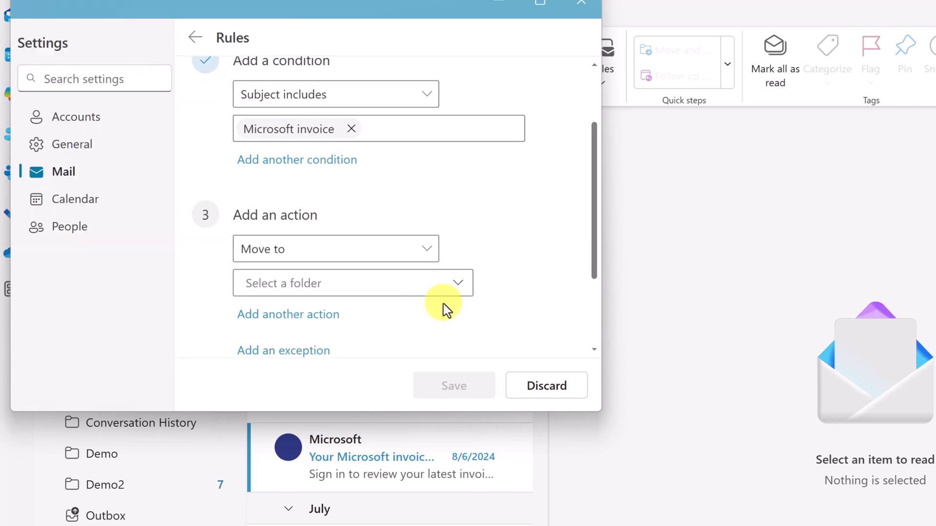
{"action": "left_click", "coordinate": [460, 293]}
{"action": "scroll", "coordinate": [429, 309], "scroll_direction": "down", "scroll_amount": 1}
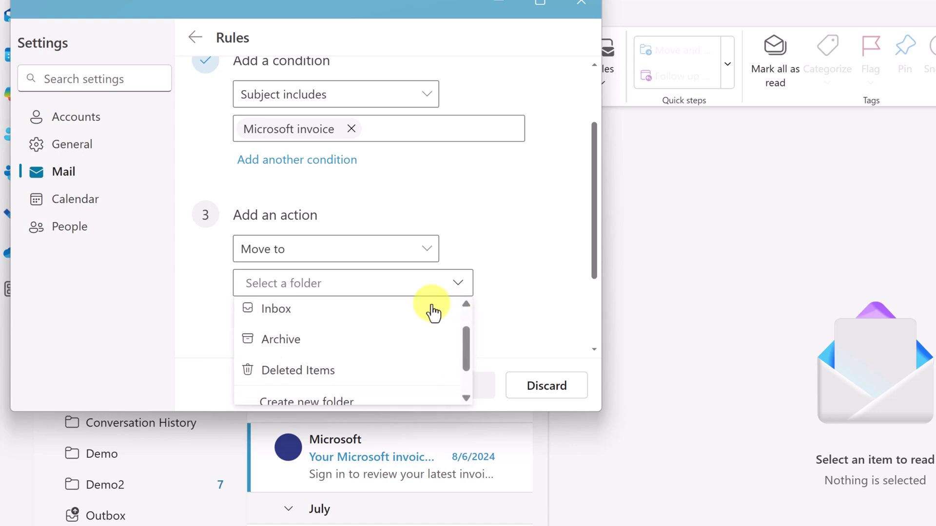
{"action": "scroll", "coordinate": [397, 362], "scroll_direction": "down", "scroll_amount": 1}
{"action": "left_click", "coordinate": [384, 360]}
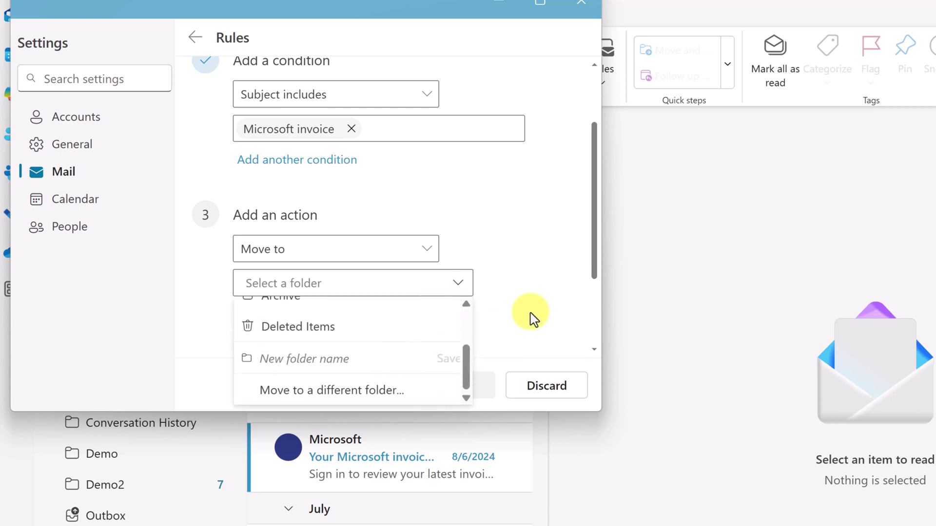
{"action": "type", "text": "Micros"}
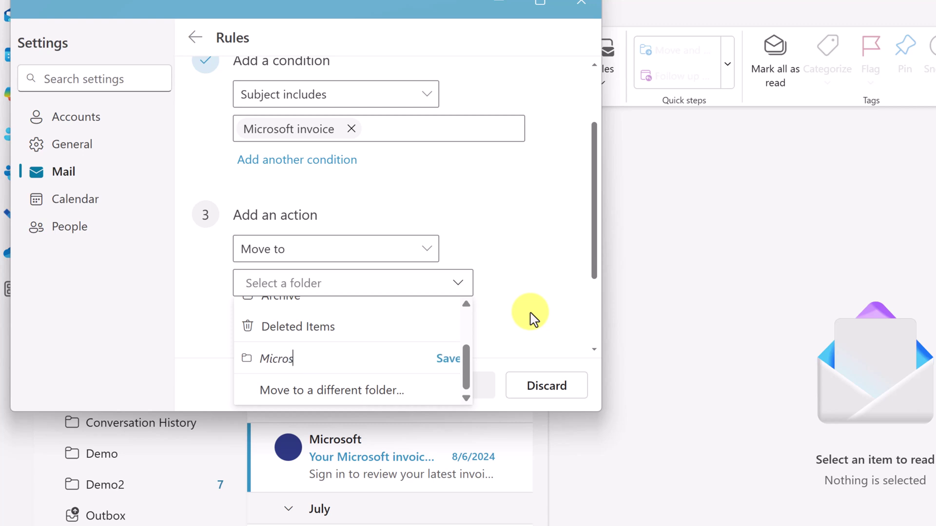
{"action": "type", "text": "oft Invoices"}
{"action": "left_click", "coordinate": [448, 359]}
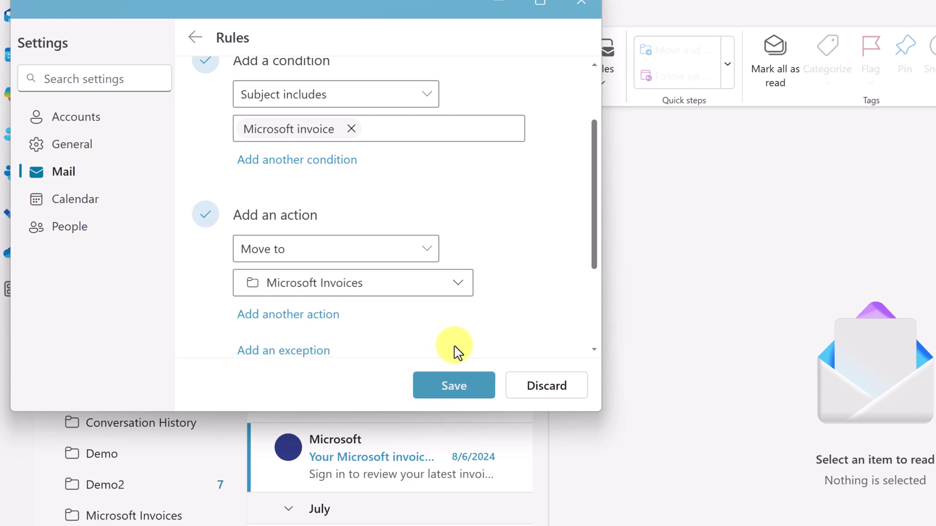
{"action": "scroll", "coordinate": [547, 251], "scroll_direction": "up", "scroll_amount": 2}
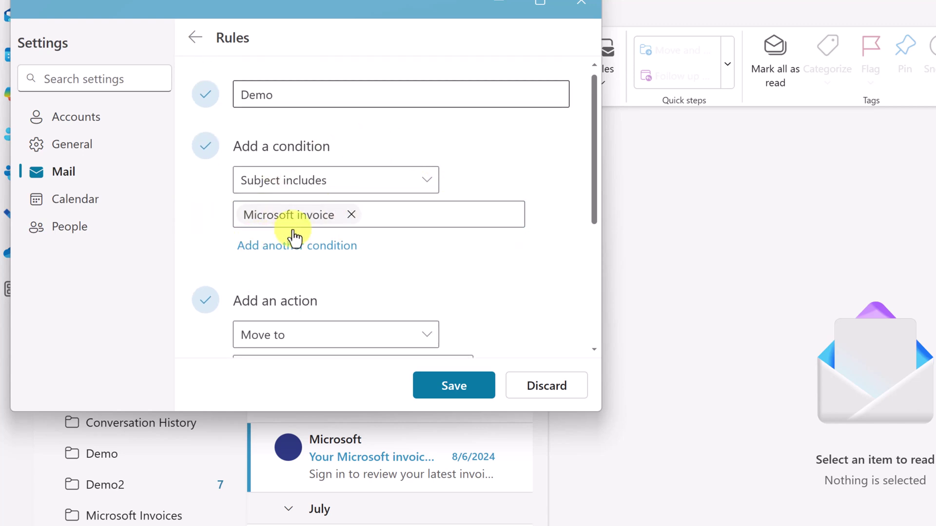
{"action": "scroll", "coordinate": [207, 242], "scroll_direction": "down", "scroll_amount": 1}
{"action": "scroll", "coordinate": [248, 271], "scroll_direction": "down", "scroll_amount": 1}
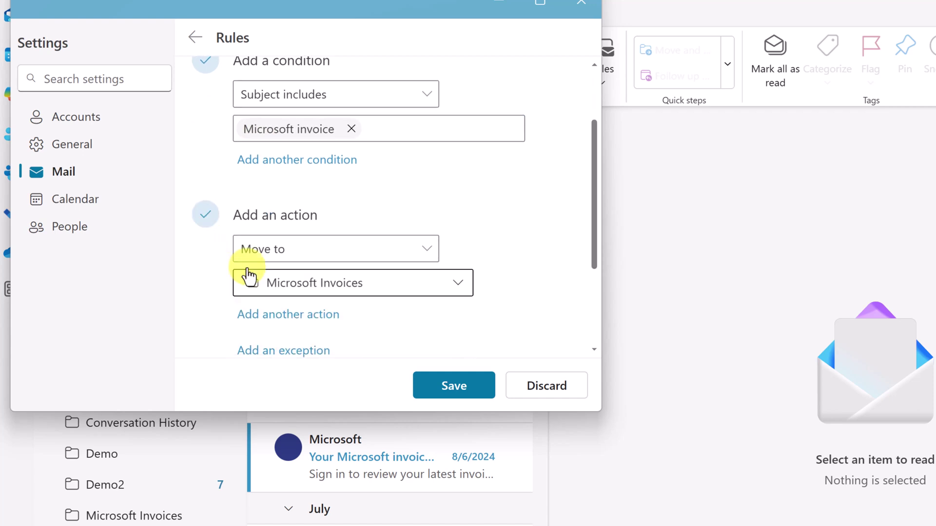
{"action": "scroll", "coordinate": [217, 275], "scroll_direction": "down", "scroll_amount": 2}
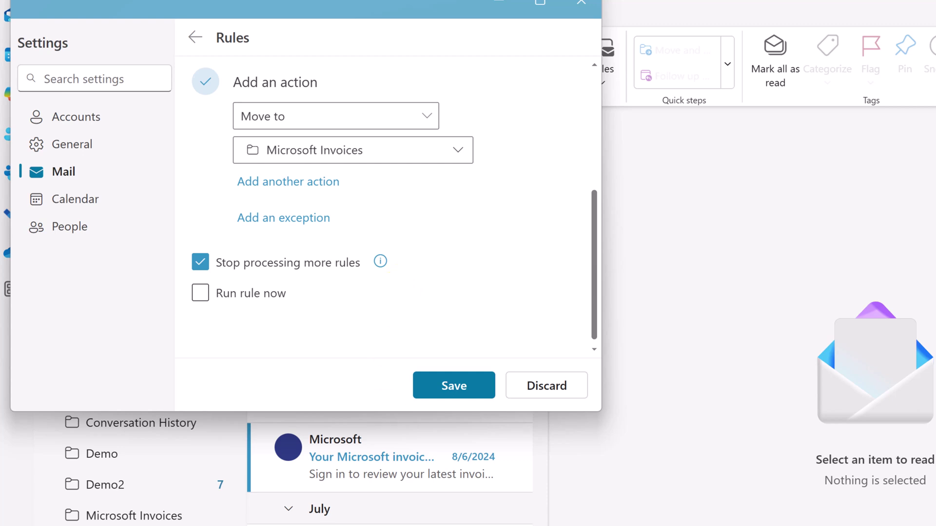
Enable Run rule now and save the Demo rule
{"action": "left_click", "coordinate": [201, 302]}
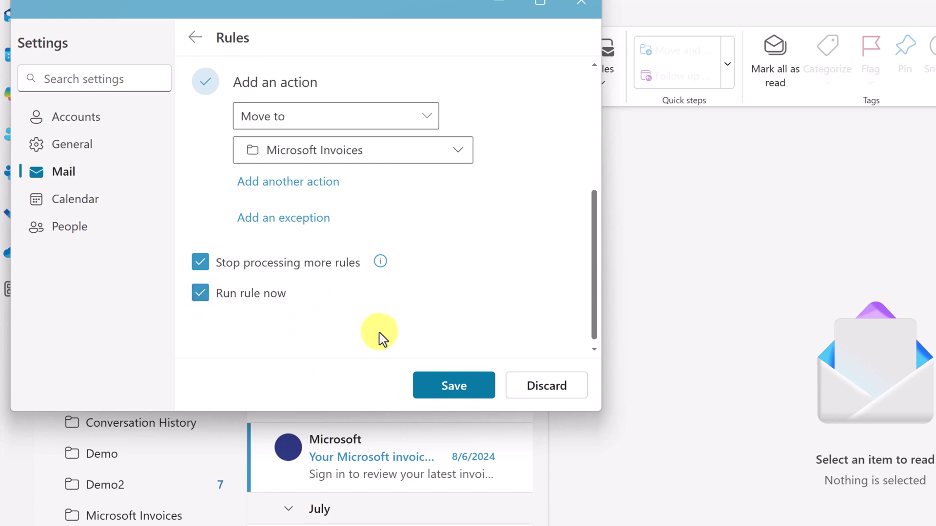
{"action": "left_click", "coordinate": [446, 386]}
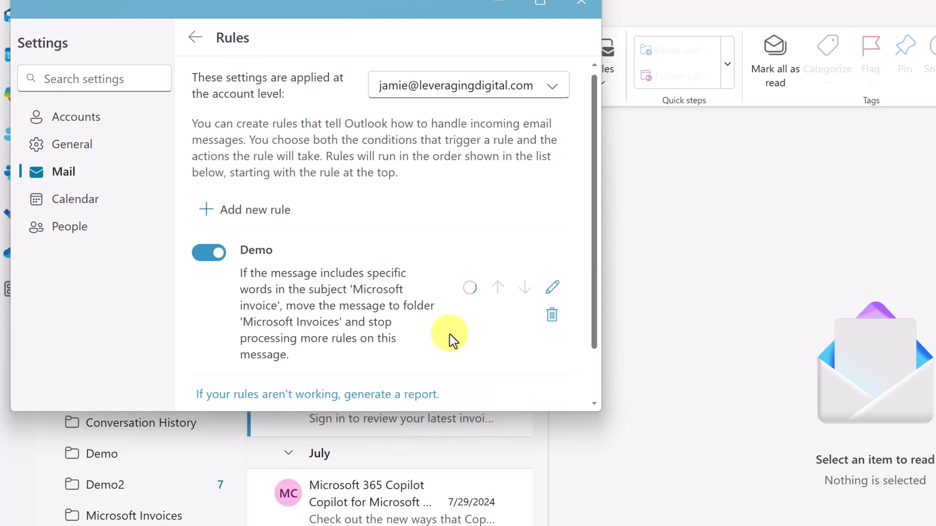
Close Settings and view the Microsoft Invoices folder the rule filled
{"action": "left_click_drag", "start_coordinate": [488, 11], "coordinate": [490, 14]}
{"action": "left_click", "coordinate": [490, 13]}
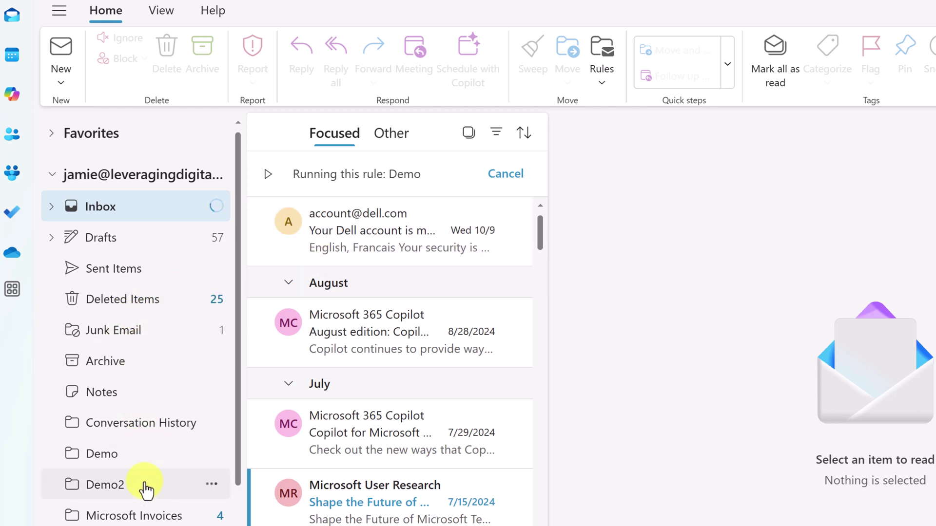
{"action": "left_click", "coordinate": [154, 518]}
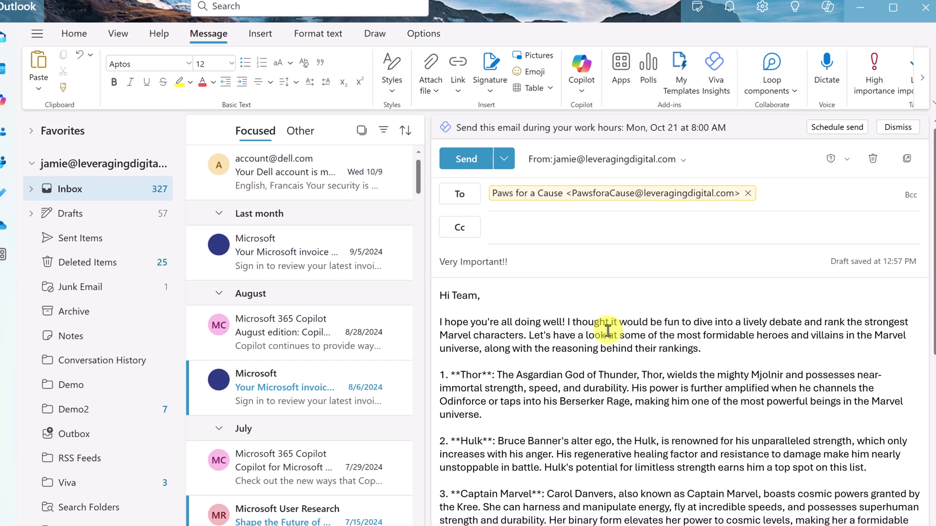
{"action": "scroll", "coordinate": [634, 339], "scroll_direction": "down", "scroll_amount": 3}
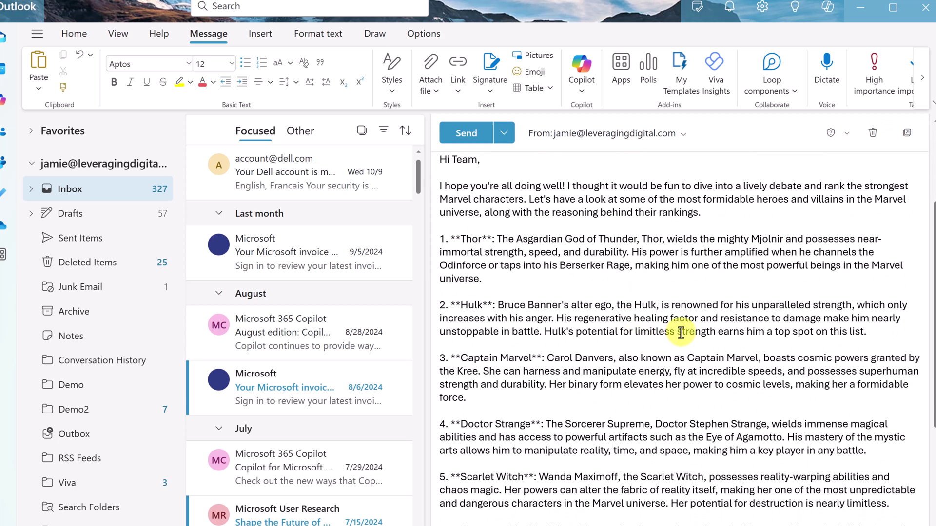
{"action": "scroll", "coordinate": [675, 386], "scroll_direction": "down", "scroll_amount": 4}
{"action": "scroll", "coordinate": [666, 402], "scroll_direction": "up", "scroll_amount": 6}
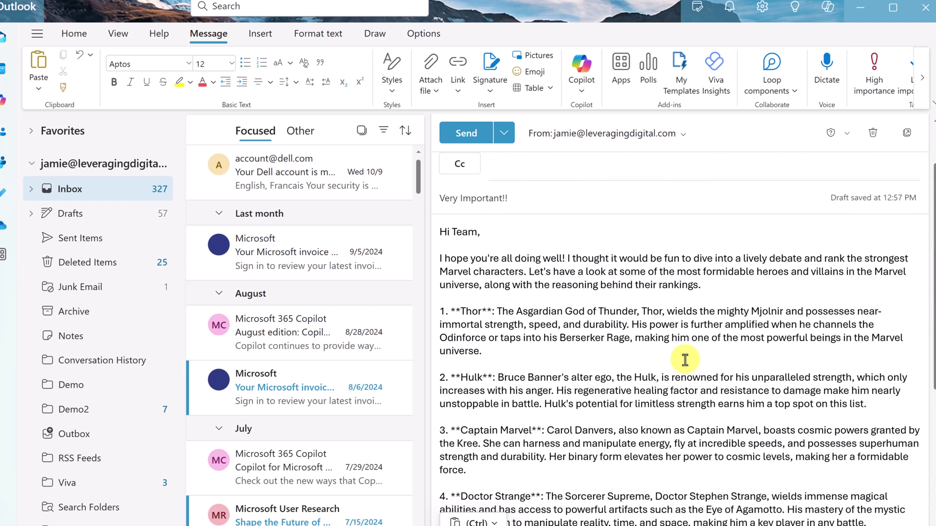
{"action": "scroll", "coordinate": [683, 356], "scroll_direction": "up", "scroll_amount": 2}
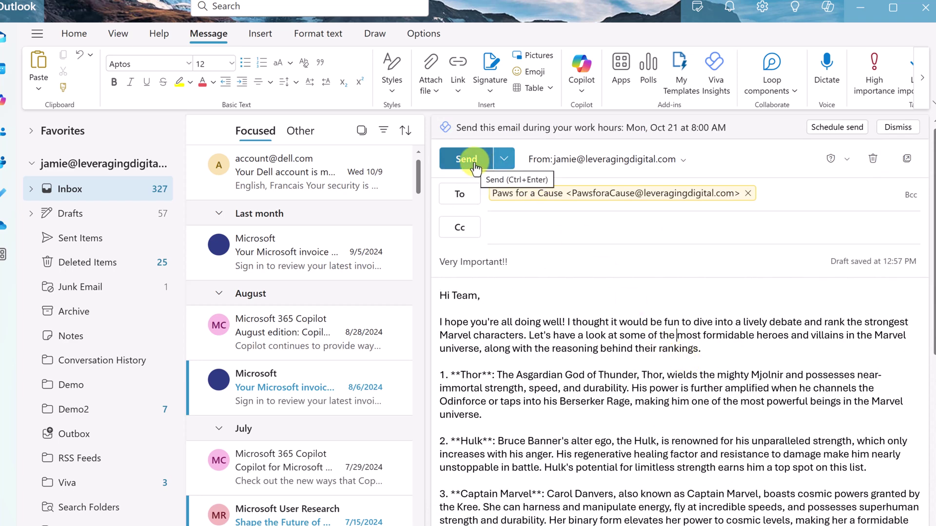
Schedule send at a custom time of October 25, 2024 3:30 AM and confirm
{"action": "left_click", "coordinate": [503, 159]}
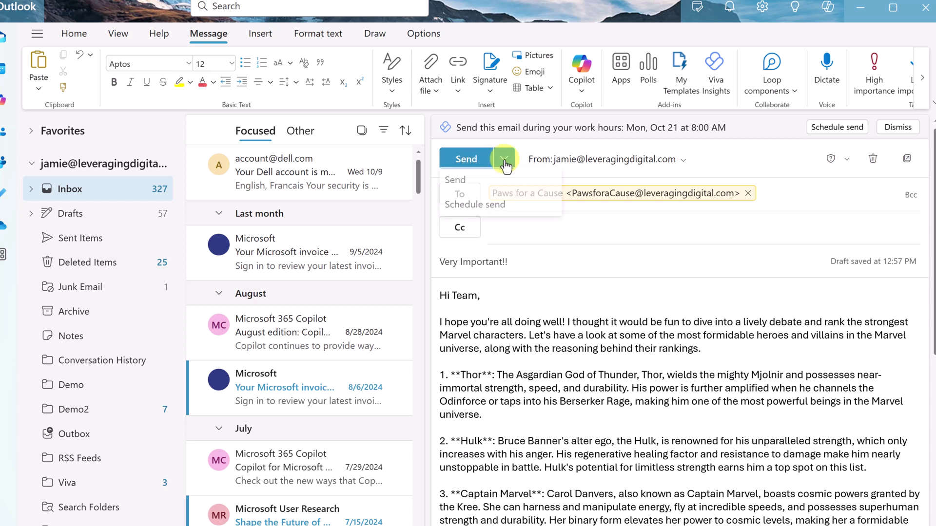
{"action": "left_click", "coordinate": [510, 211]}
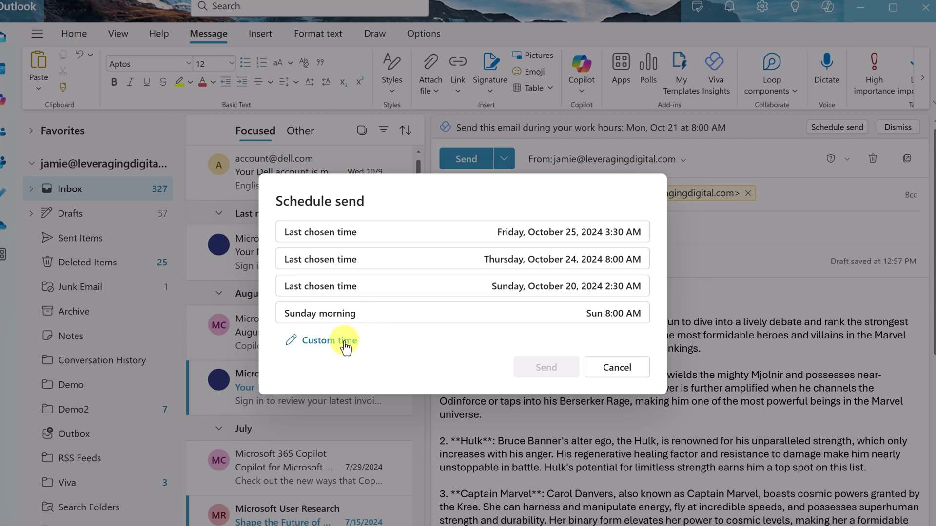
{"action": "left_click", "coordinate": [330, 341]}
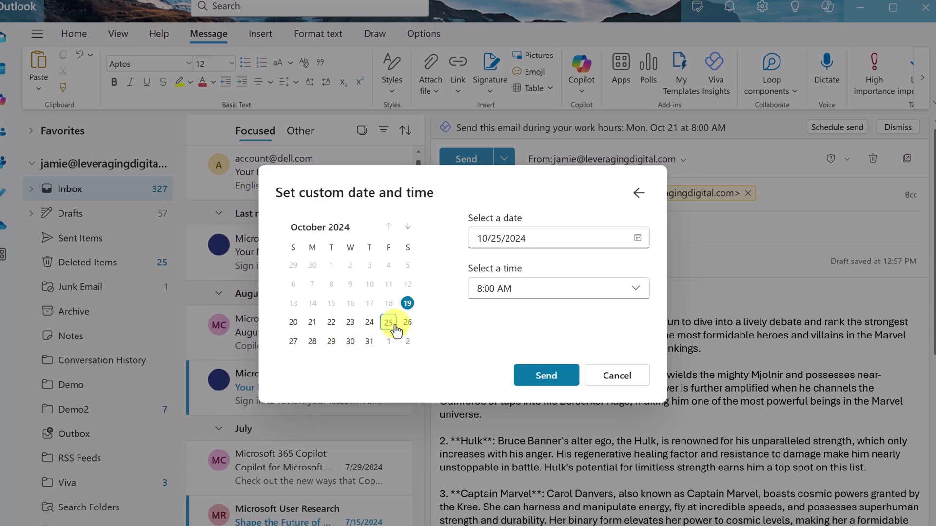
{"action": "left_click", "coordinate": [546, 291]}
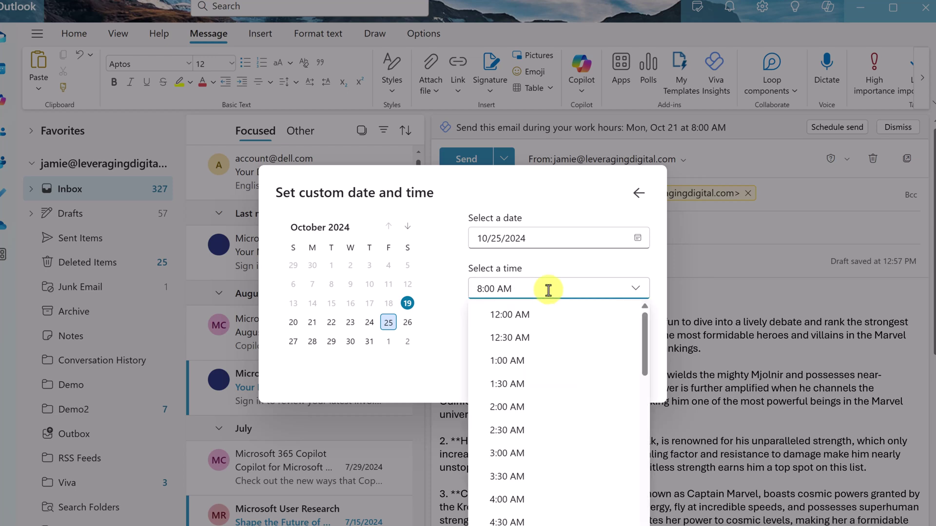
{"action": "left_click", "coordinate": [529, 476]}
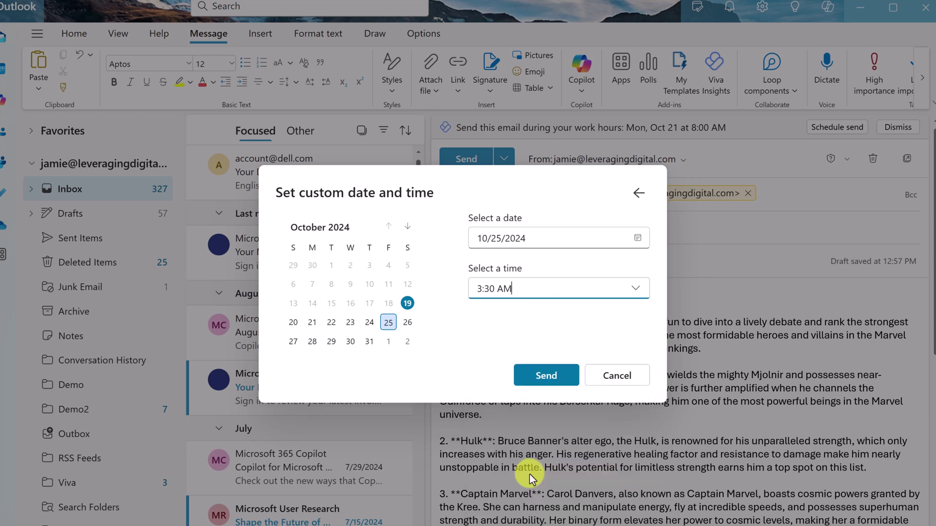
{"action": "left_click", "coordinate": [553, 384]}
{"action": "left_click", "coordinate": [554, 385]}
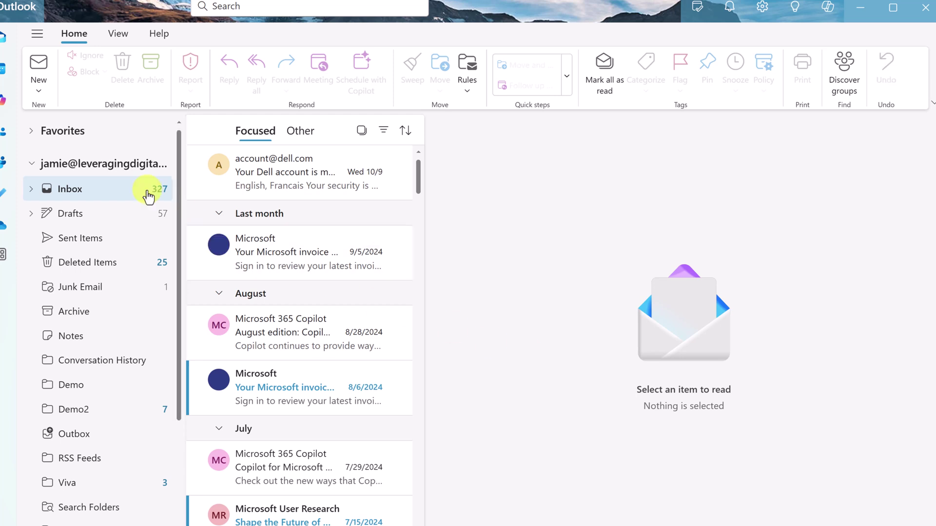
{"action": "left_click", "coordinate": [72, 213]}
{"action": "mouse_move", "coordinate": [299, 197]}
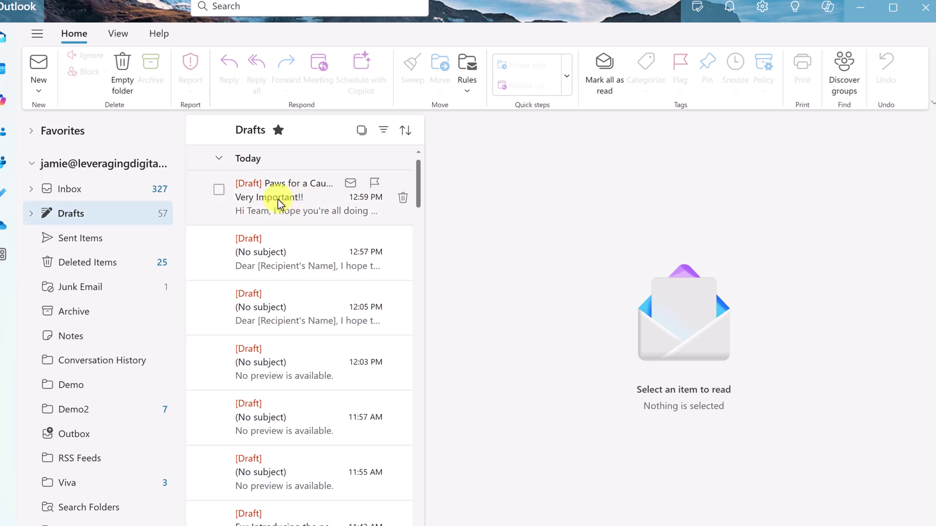
{"action": "left_click", "coordinate": [282, 203]}
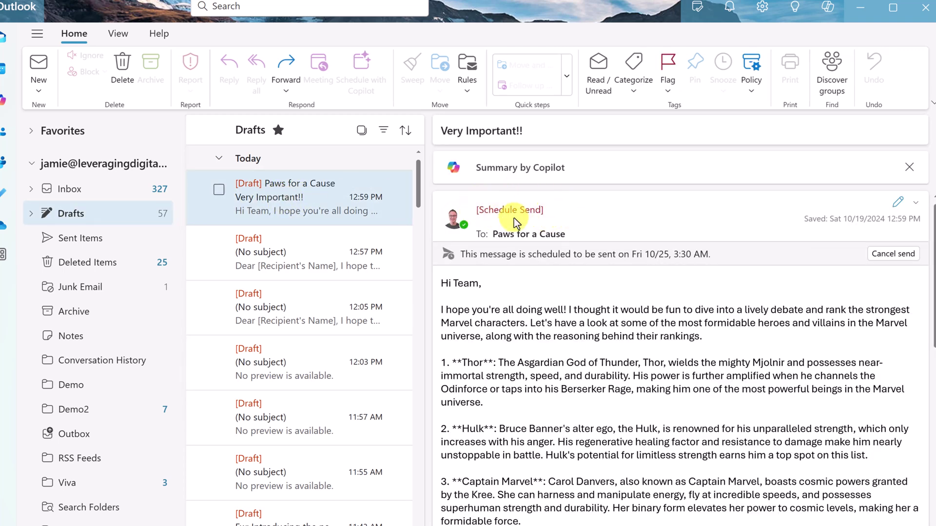
{"action": "left_click", "coordinate": [896, 204]}
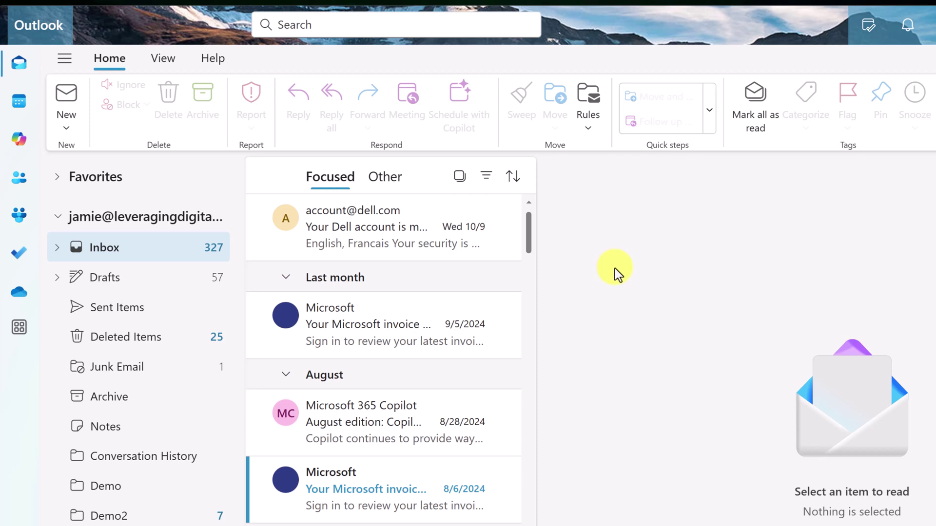
Reach Settings > Accounts > Automatic replies
{"action": "left_click", "coordinate": [162, 65]}
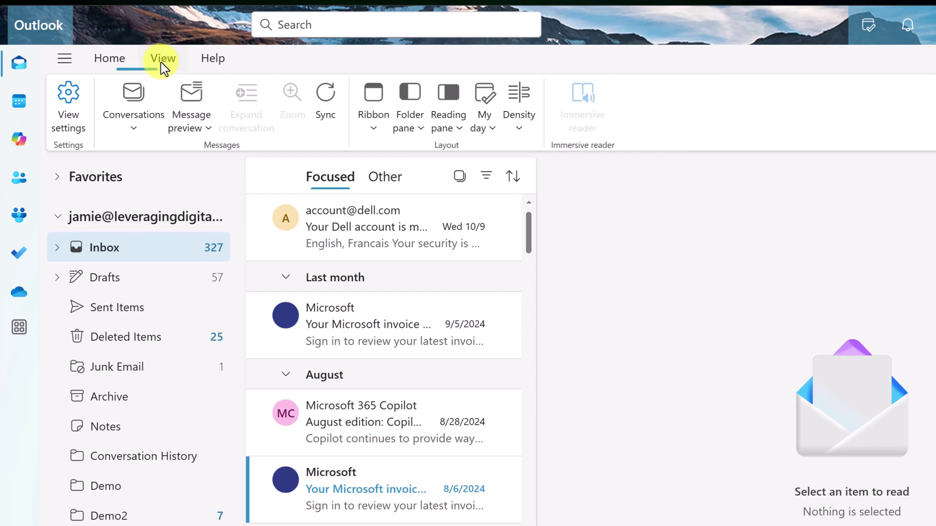
{"action": "left_click", "coordinate": [69, 102]}
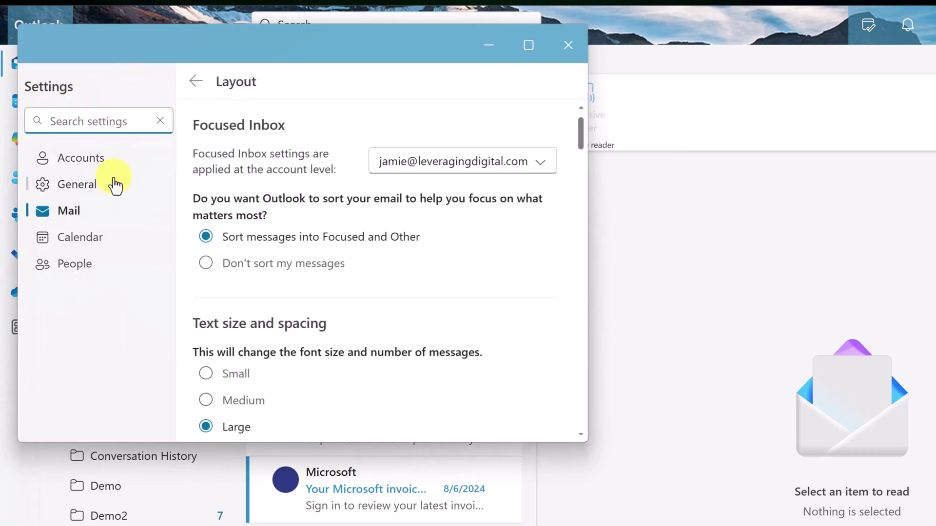
{"action": "left_click", "coordinate": [80, 158]}
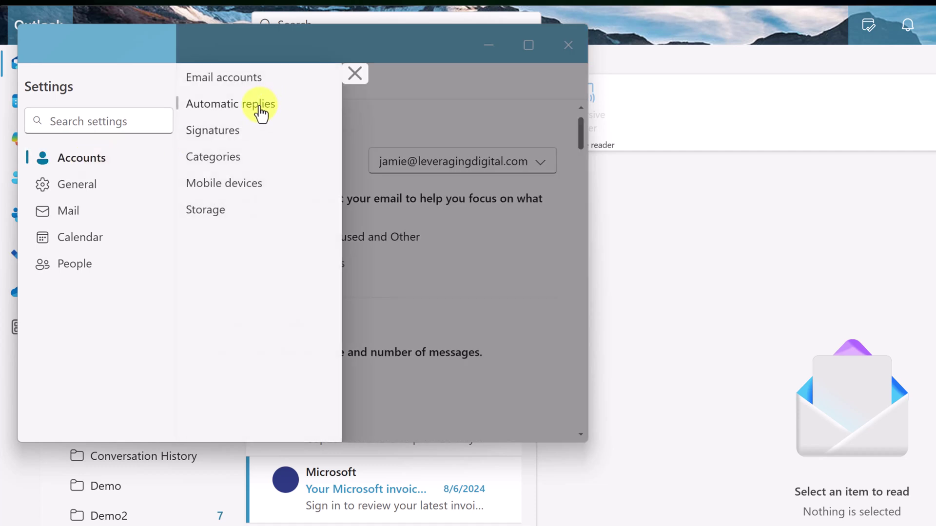
{"action": "left_click", "coordinate": [263, 110]}
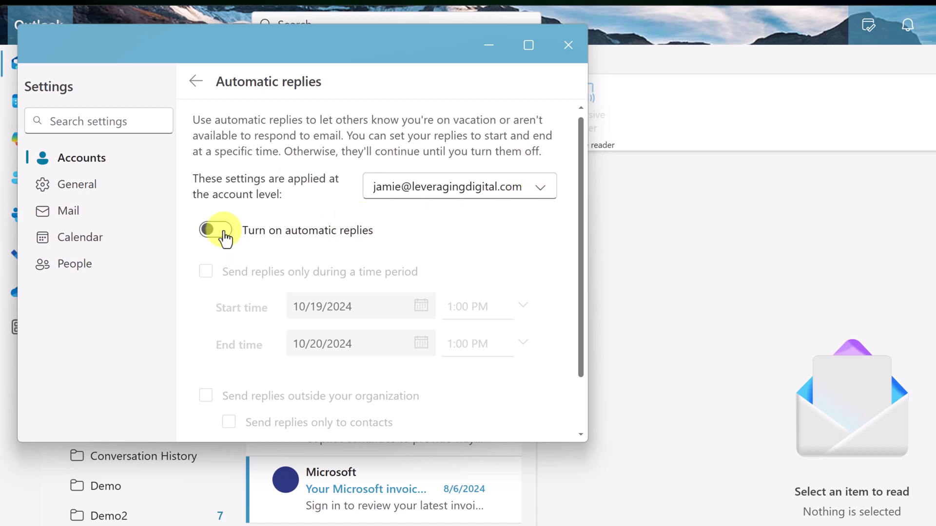
Turn on automatic replies limited to the 10/19/2024–10/20/2024 time period
{"action": "left_click", "coordinate": [219, 230]}
{"action": "scroll", "coordinate": [194, 259], "scroll_direction": "down", "scroll_amount": 2}
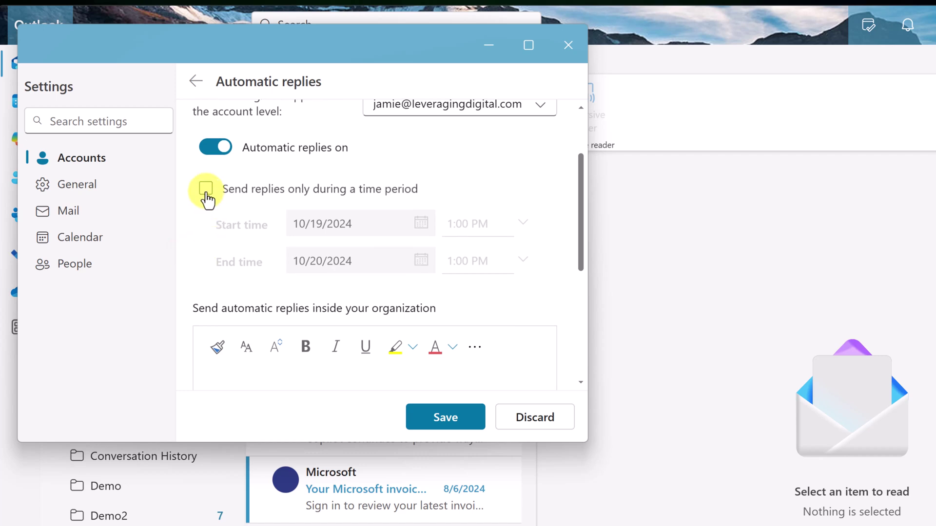
{"action": "left_click", "coordinate": [206, 190]}
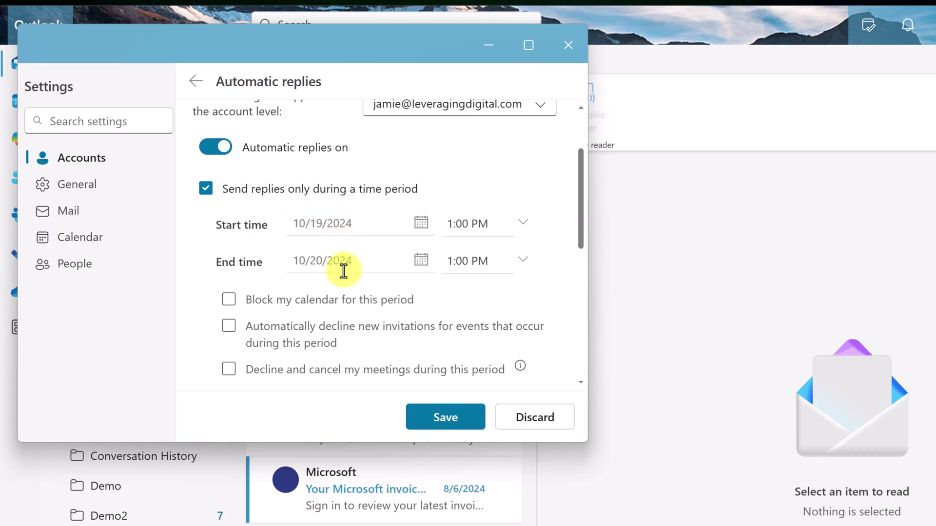
{"action": "scroll", "coordinate": [361, 299], "scroll_direction": "down", "scroll_amount": 2}
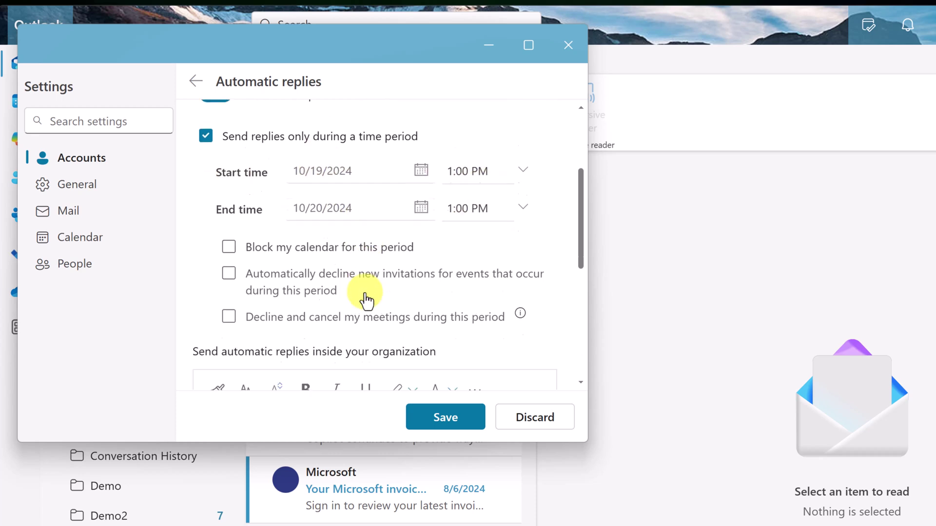
{"action": "scroll", "coordinate": [361, 298], "scroll_direction": "down", "scroll_amount": 1}
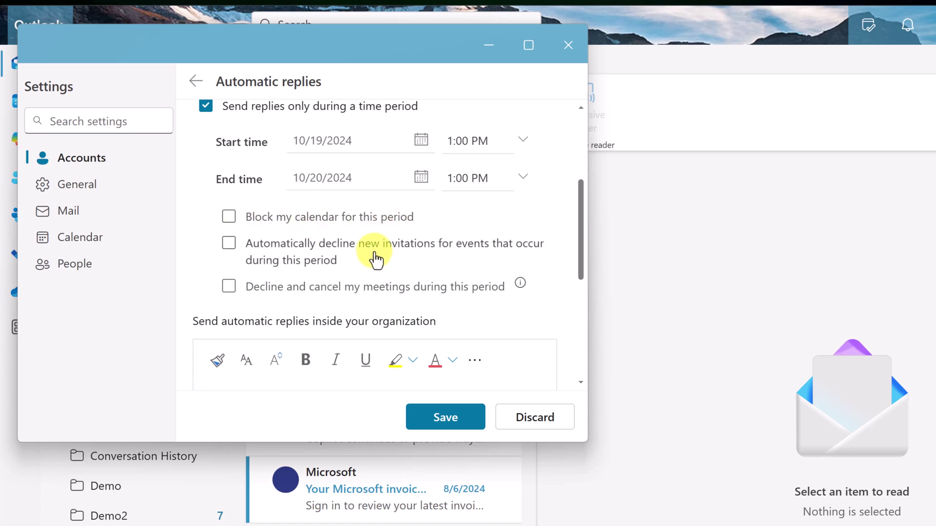
{"action": "scroll", "coordinate": [375, 257], "scroll_direction": "down", "scroll_amount": 2}
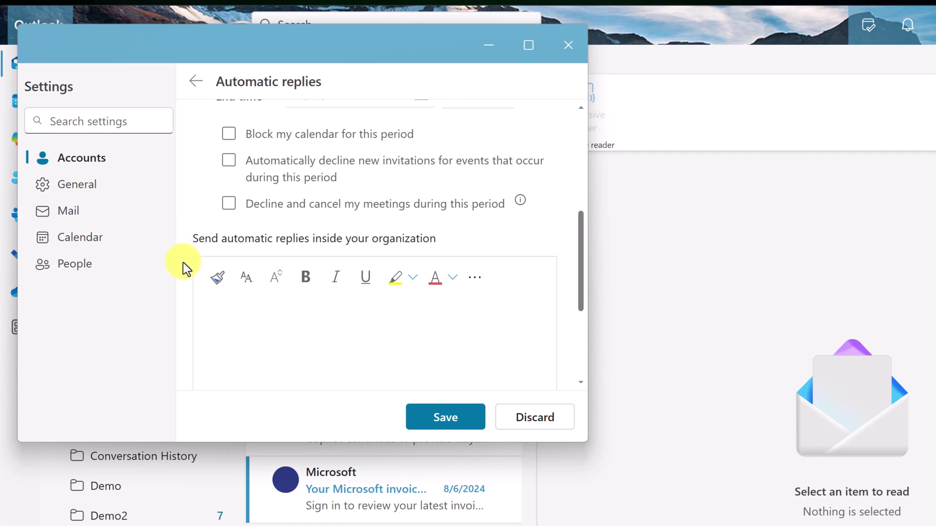
{"action": "scroll", "coordinate": [183, 268], "scroll_direction": "down", "scroll_amount": 2}
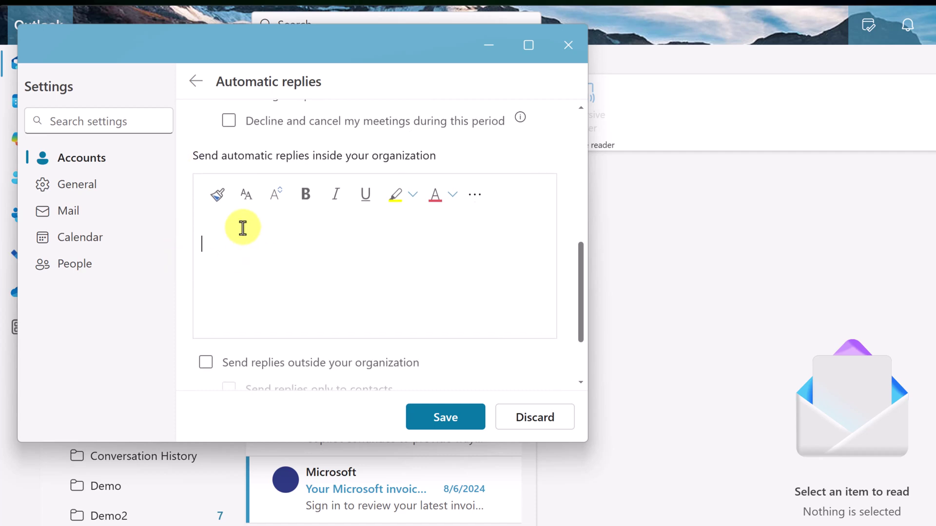
Paste the out-of-office message, enable replies outside the organization, and save
{"action": "key", "text": "ctrl+v"}
{"action": "scroll", "coordinate": [335, 268], "scroll_direction": "up", "scroll_amount": 5}
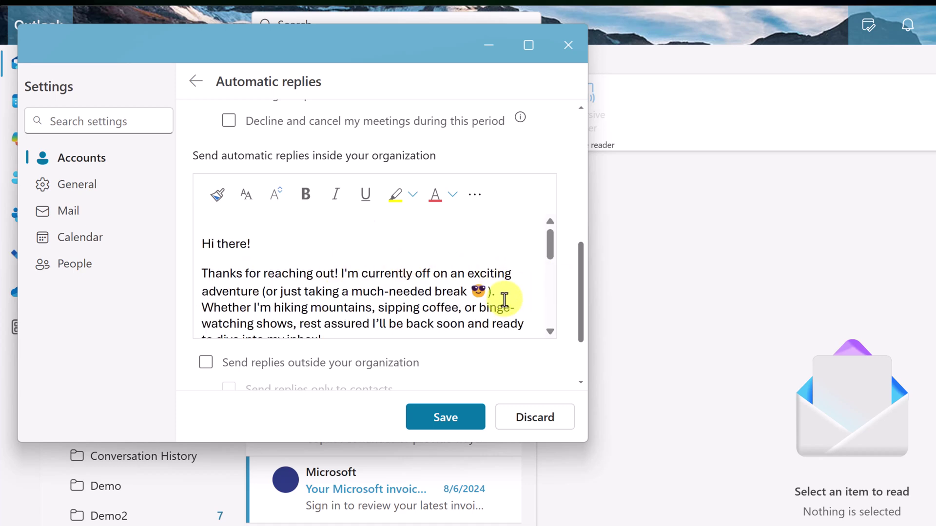
{"action": "scroll", "coordinate": [504, 299], "scroll_direction": "down", "scroll_amount": 2}
{"action": "scroll", "coordinate": [497, 292], "scroll_direction": "down", "scroll_amount": 1}
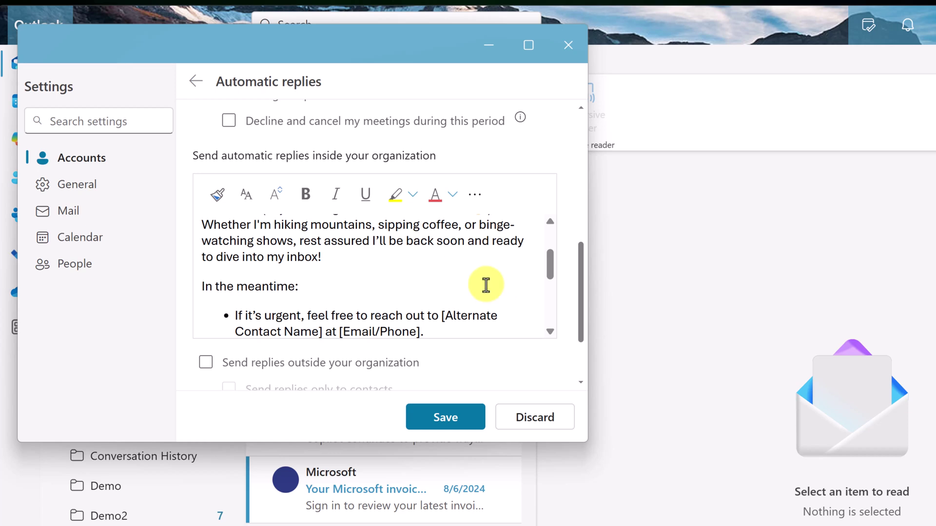
{"action": "scroll", "coordinate": [486, 285], "scroll_direction": "down", "scroll_amount": 5}
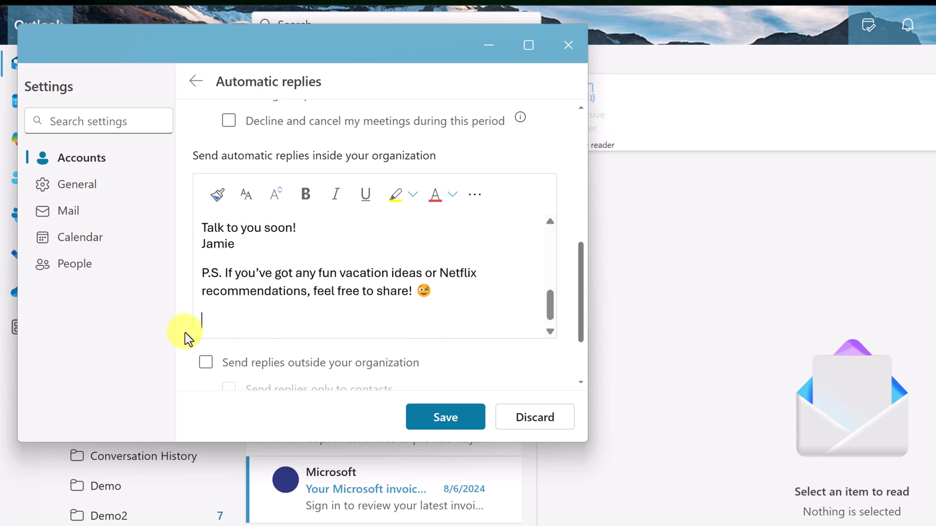
{"action": "scroll", "coordinate": [198, 337], "scroll_direction": "down", "scroll_amount": 2}
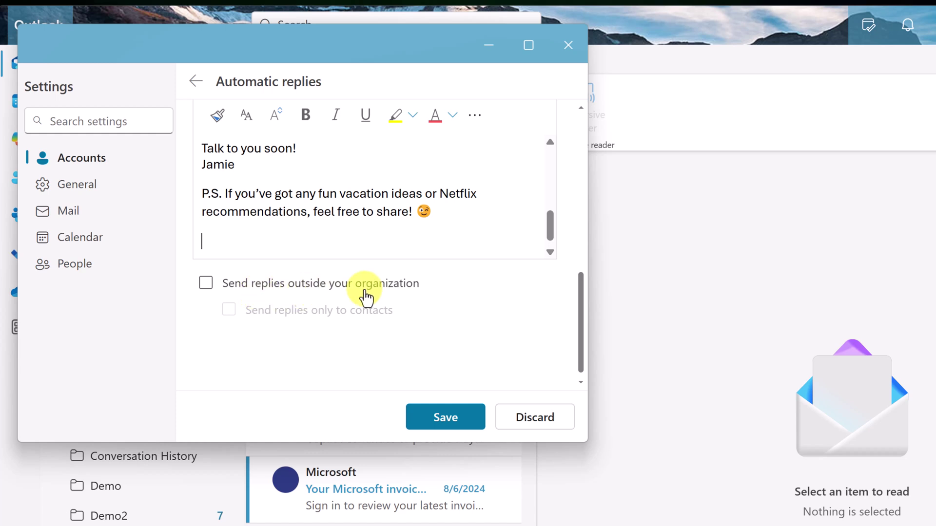
{"action": "left_click", "coordinate": [206, 283]}
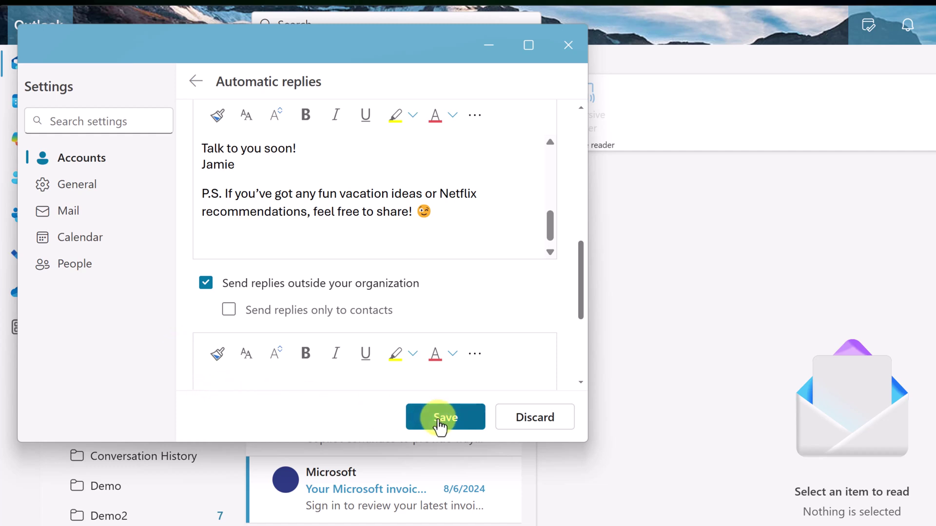
{"action": "left_click", "coordinate": [438, 425]}
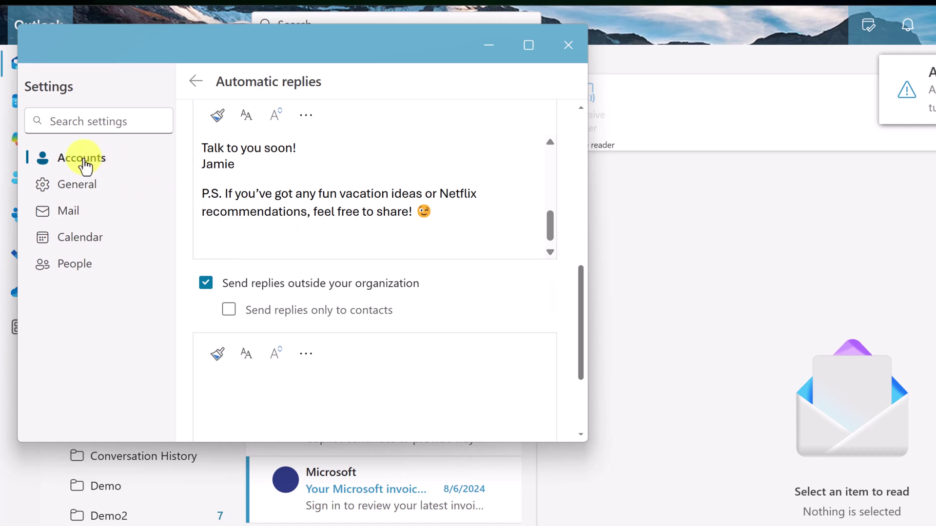
Reopen Automatic replies, switch them off, and save
{"action": "left_click", "coordinate": [83, 163]}
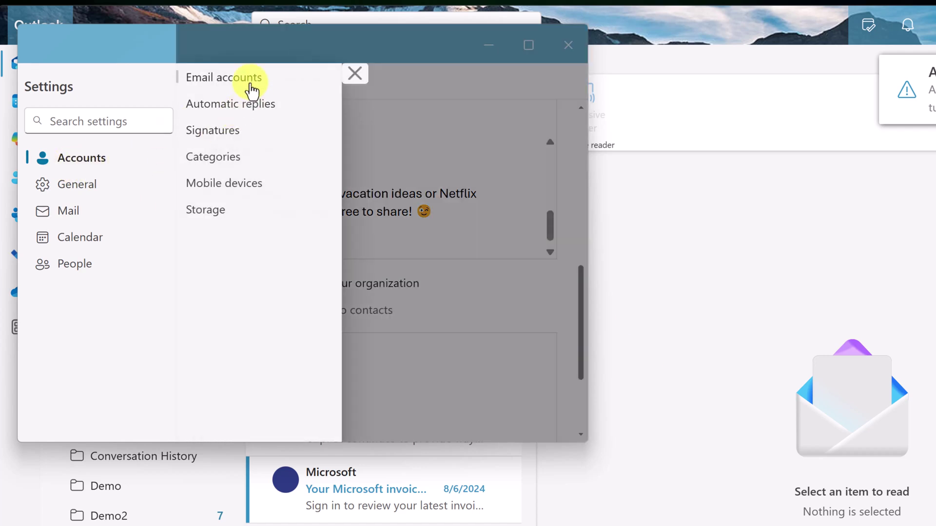
{"action": "left_click", "coordinate": [245, 92]}
{"action": "left_click", "coordinate": [234, 105]}
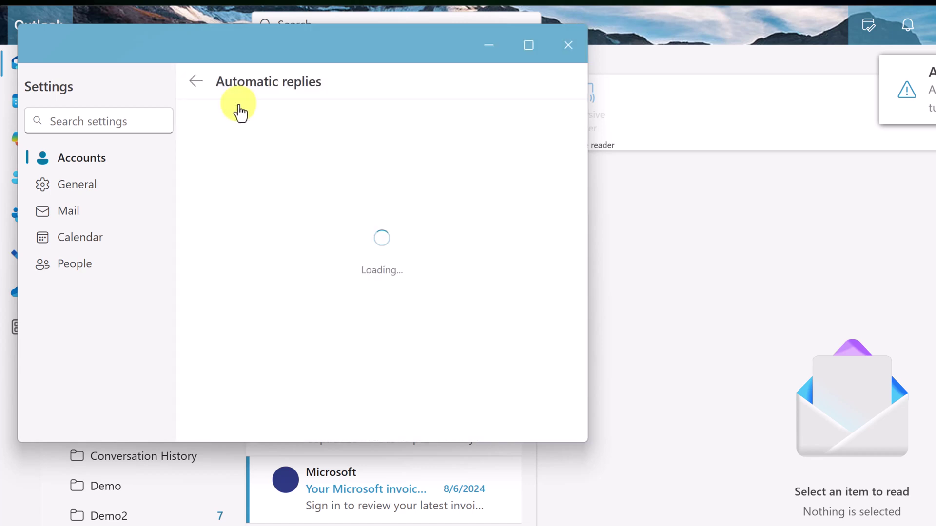
{"action": "left_click", "coordinate": [219, 232]}
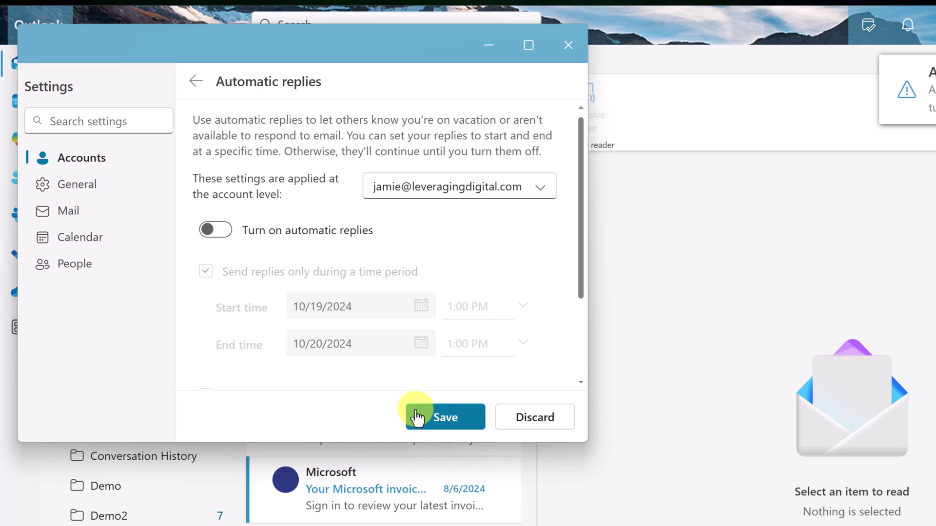
{"action": "left_click", "coordinate": [421, 417]}
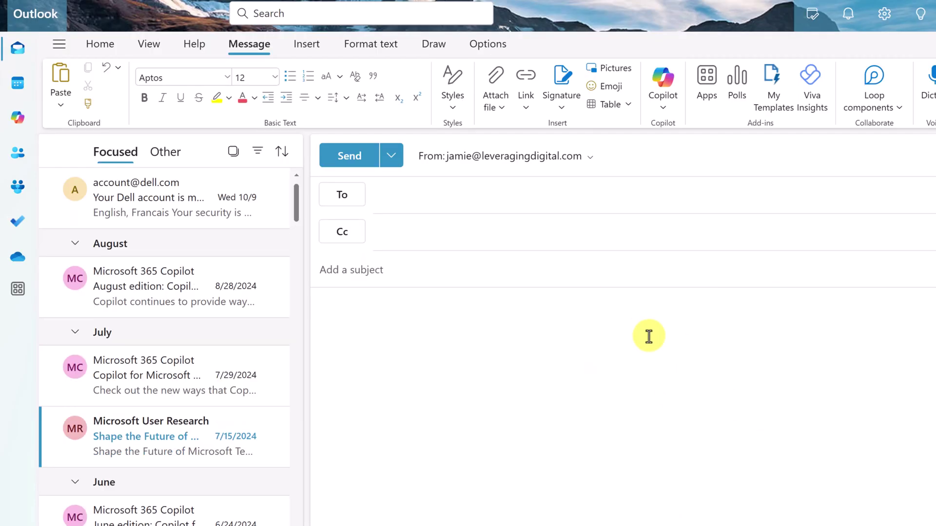
Generate a Copilot congratulations-to-the-team draft in the message body and keep it
{"action": "left_click", "coordinate": [662, 106]}
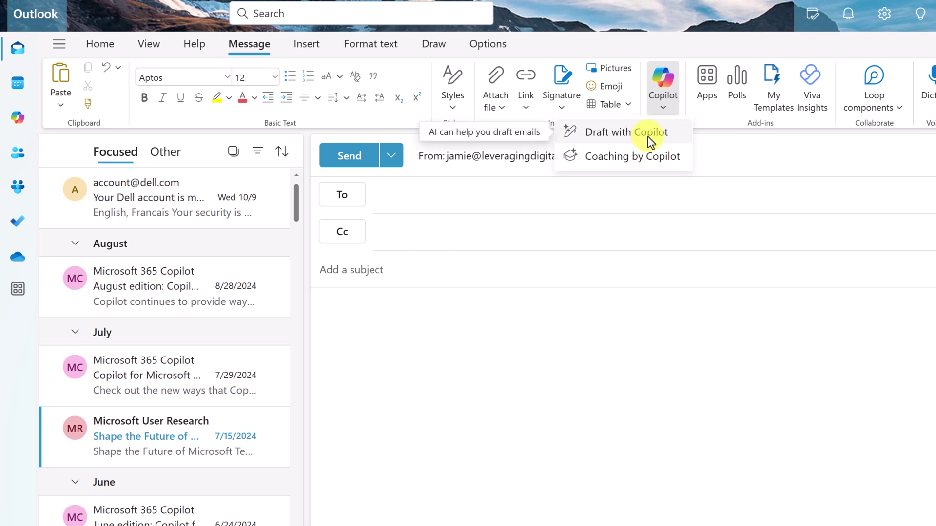
{"action": "left_click", "coordinate": [387, 321]}
{"action": "type", "text": "/"}
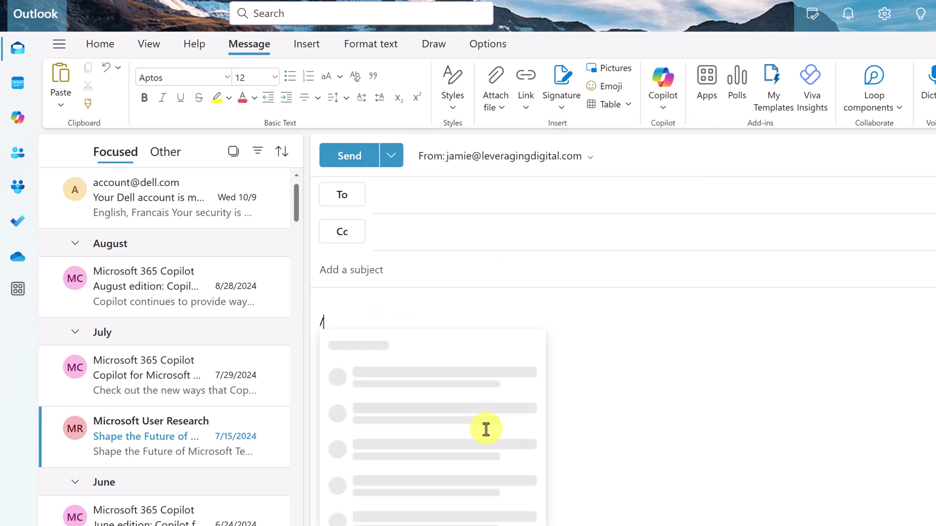
{"action": "left_click", "coordinate": [424, 359]}
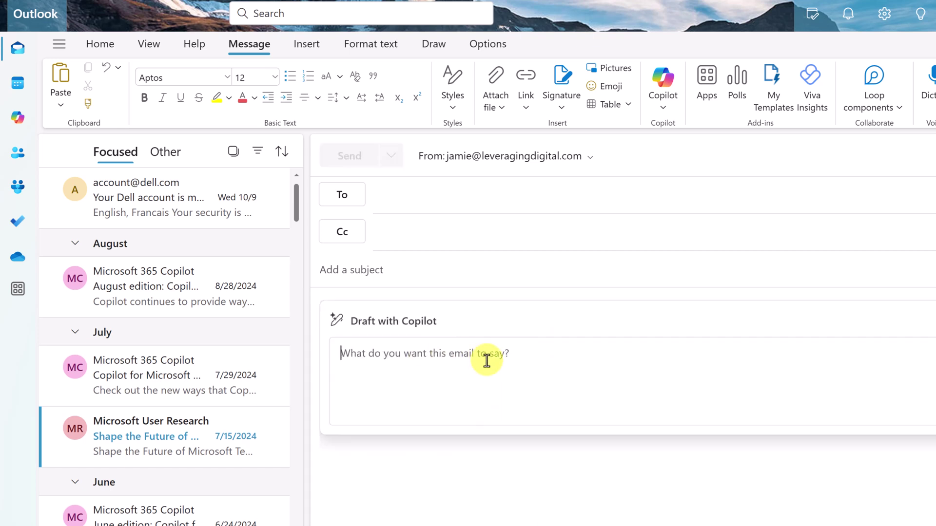
{"action": "type", "text": "write me an email to congratulate team members of a great job"}
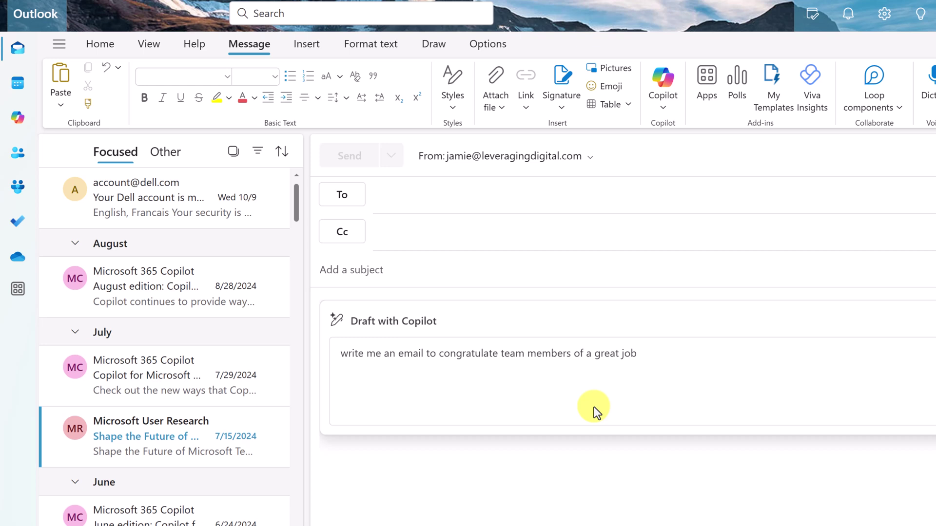
{"action": "key", "text": "Return"}
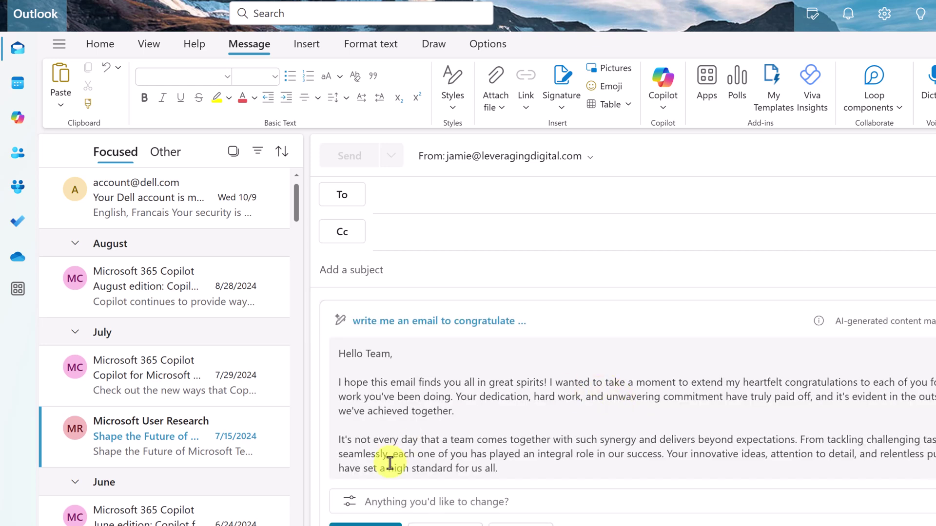
{"action": "left_click", "coordinate": [351, 502]}
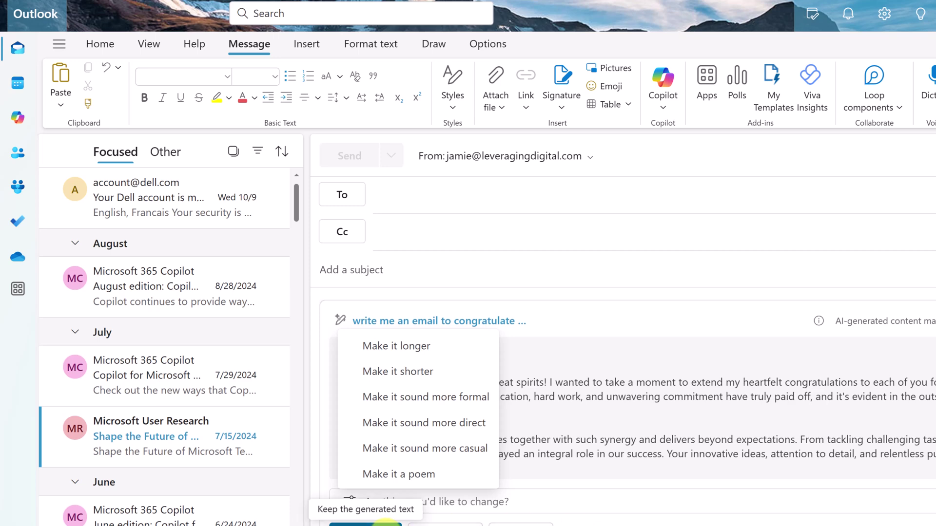
{"action": "left_click", "coordinate": [394, 524]}
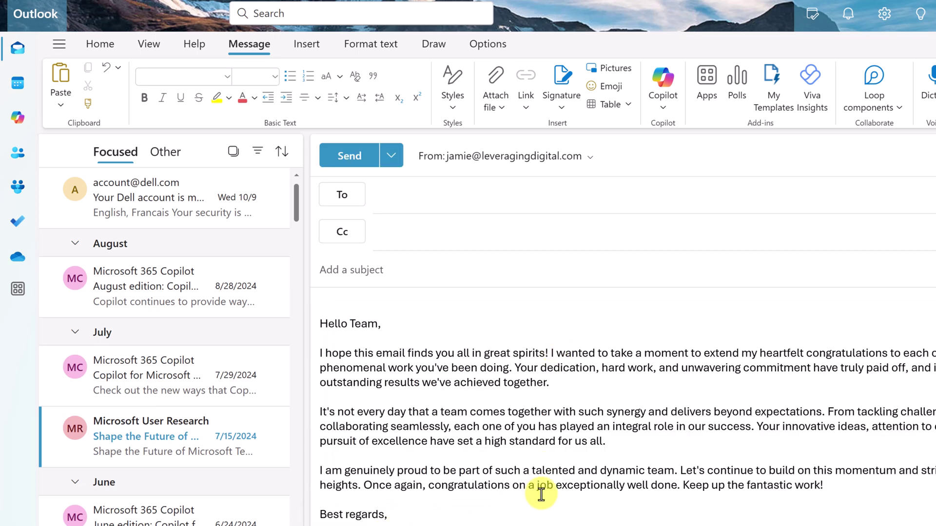
{"action": "mouse_move", "coordinate": [165, 198]}
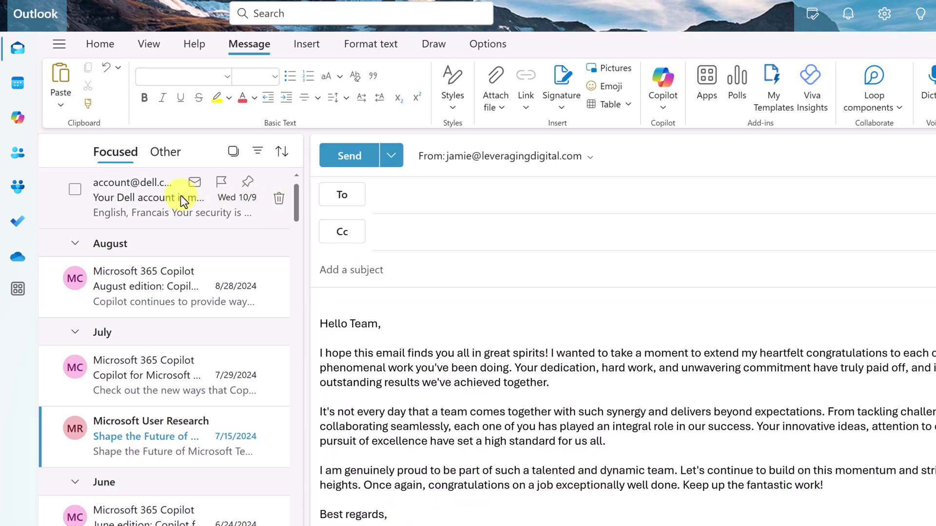
Read the Dell account security email, then switch to the Copilot chat home with suggested prompts
{"action": "left_click", "coordinate": [100, 199]}
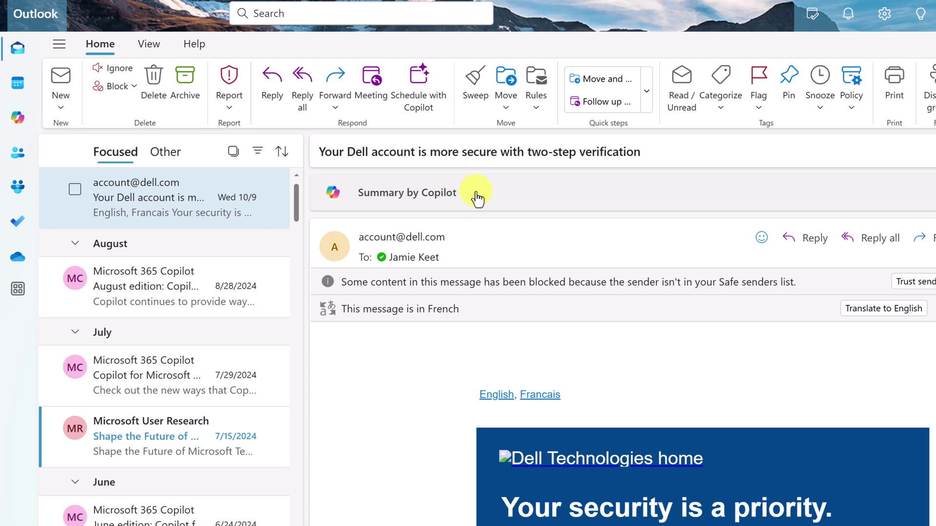
{"action": "left_click", "coordinate": [18, 119]}
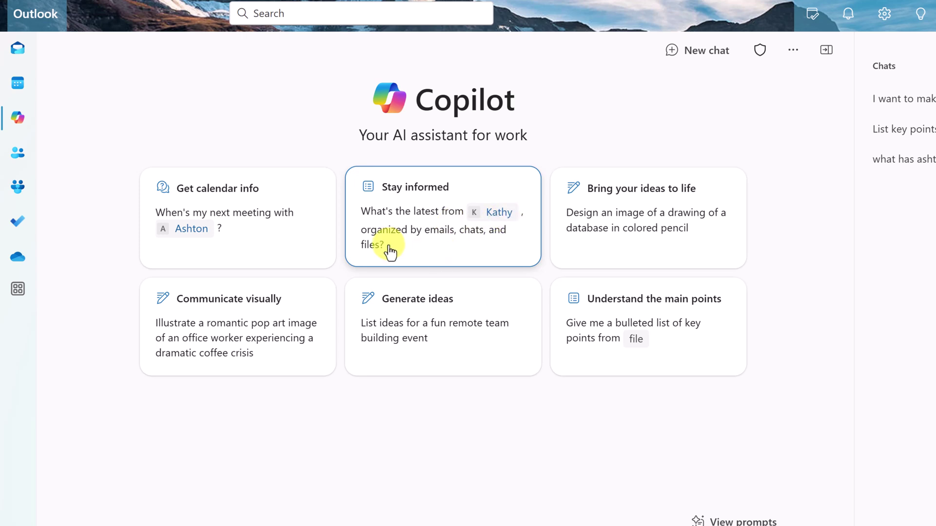
Use the 'Stay informed' prompt so Copilot summarizes Kathy's latest emails and chats
{"action": "left_click", "coordinate": [439, 249]}
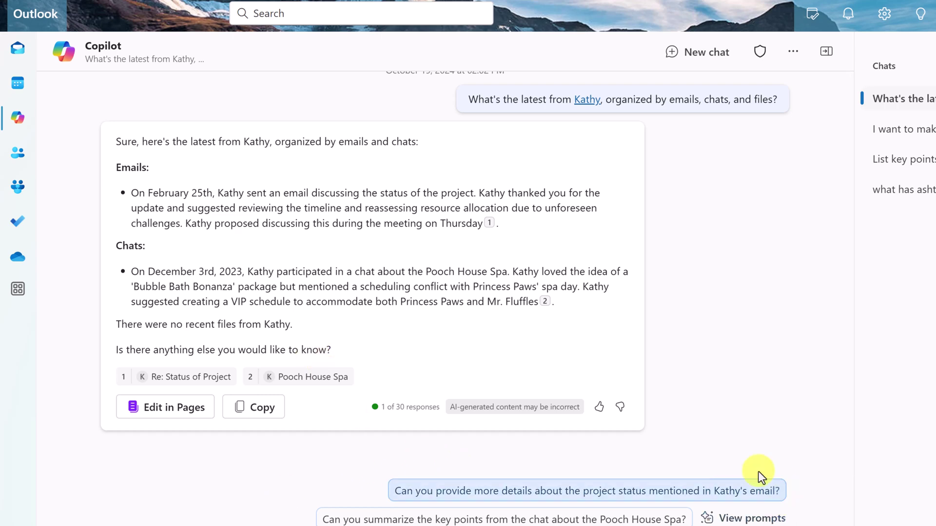
View the Copilot Lab prompt gallery and filter it by task (Catch up, Learn, Create, Ask)
{"action": "left_click", "coordinate": [728, 517]}
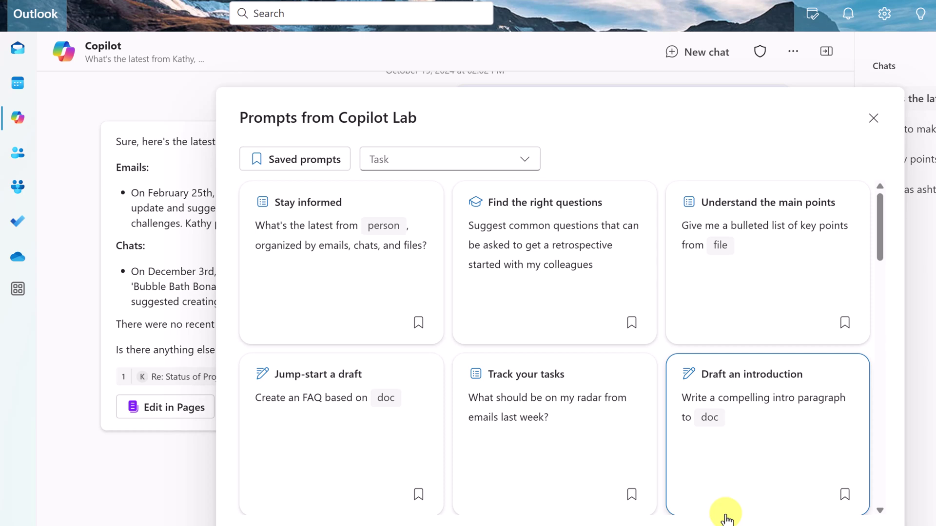
{"action": "left_click", "coordinate": [526, 161]}
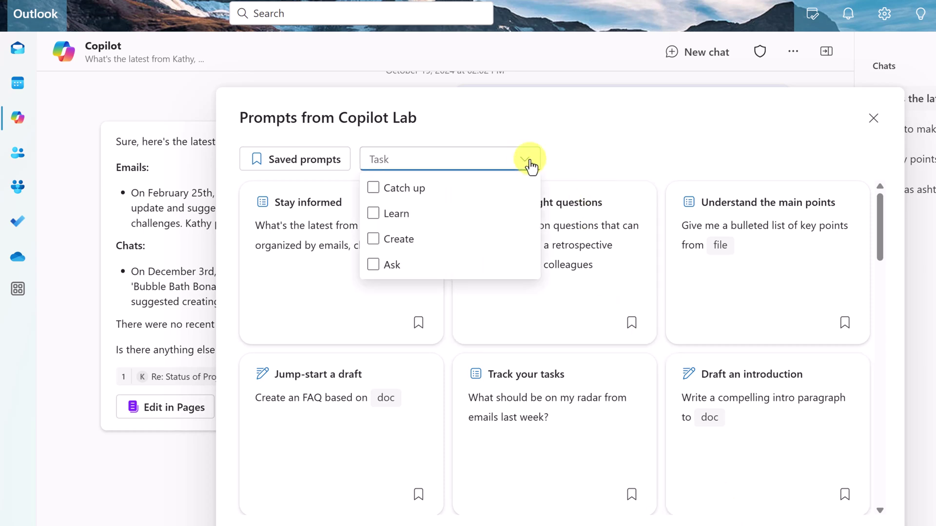